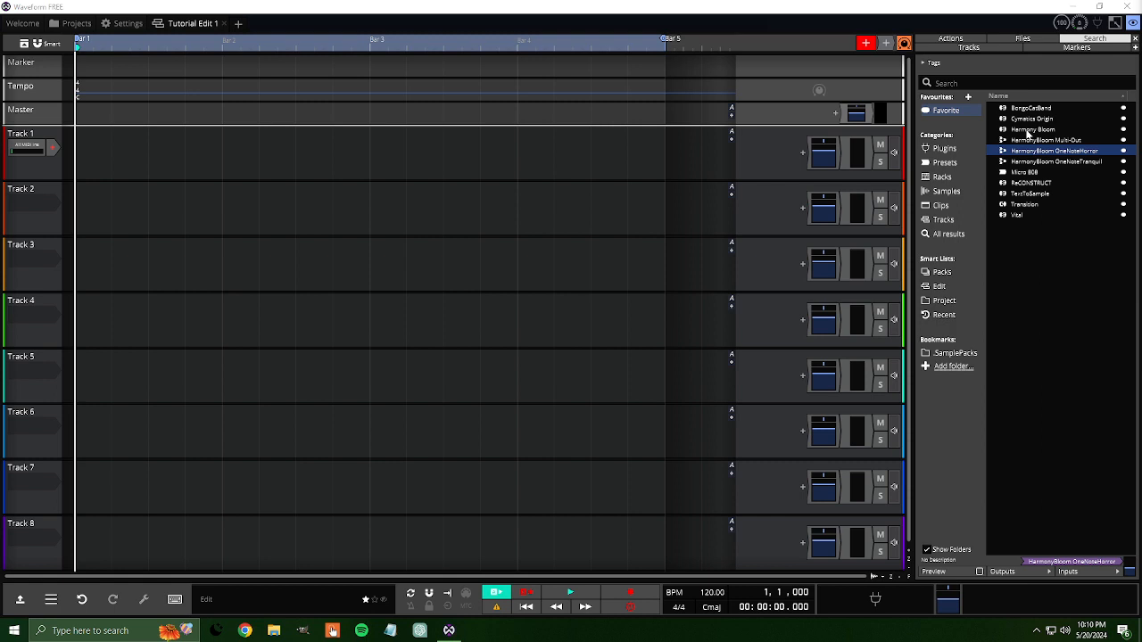
Step: Insert Harmony Bloom on Track 1 and try changing the second trigger bar's output channel in its settings
drag(1028, 133, 771, 154)
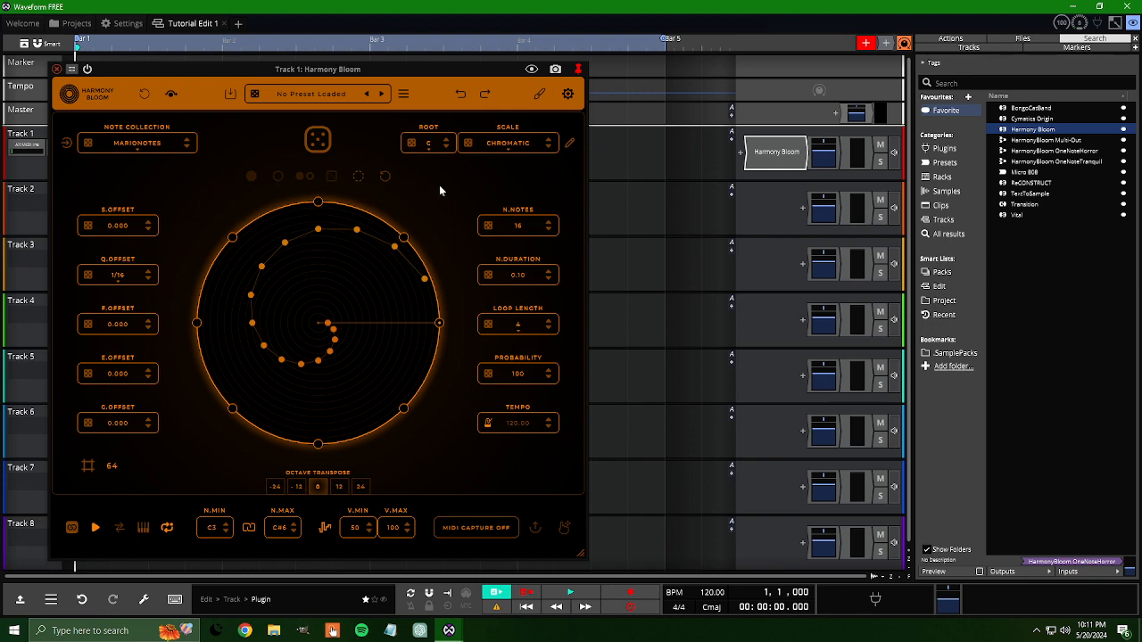
click(568, 94)
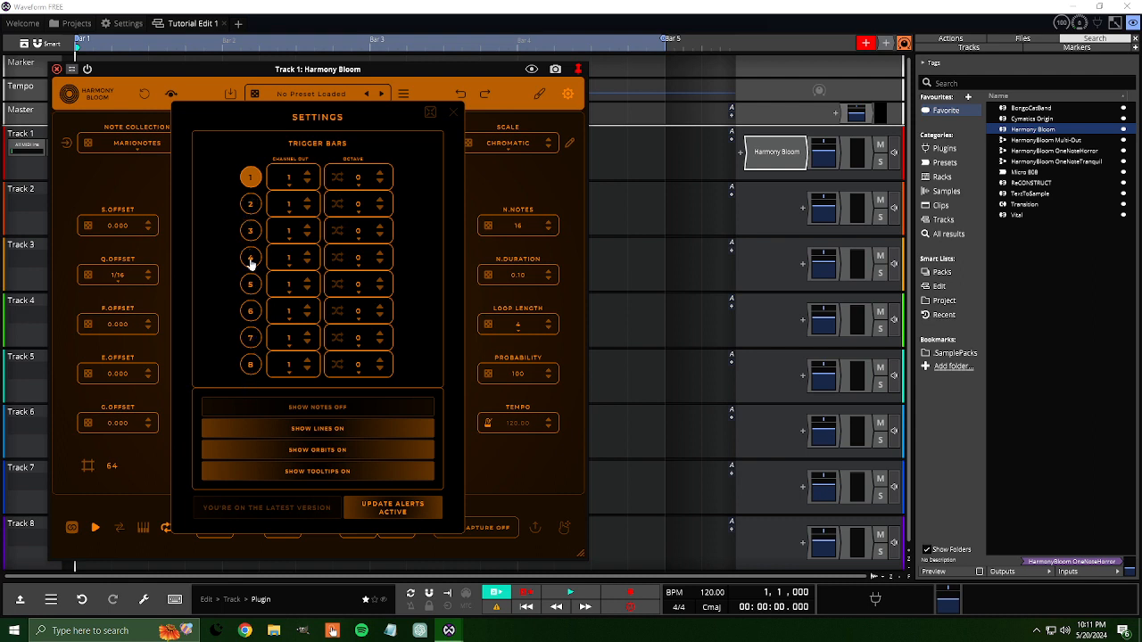
click(307, 200)
click(307, 209)
click(453, 116)
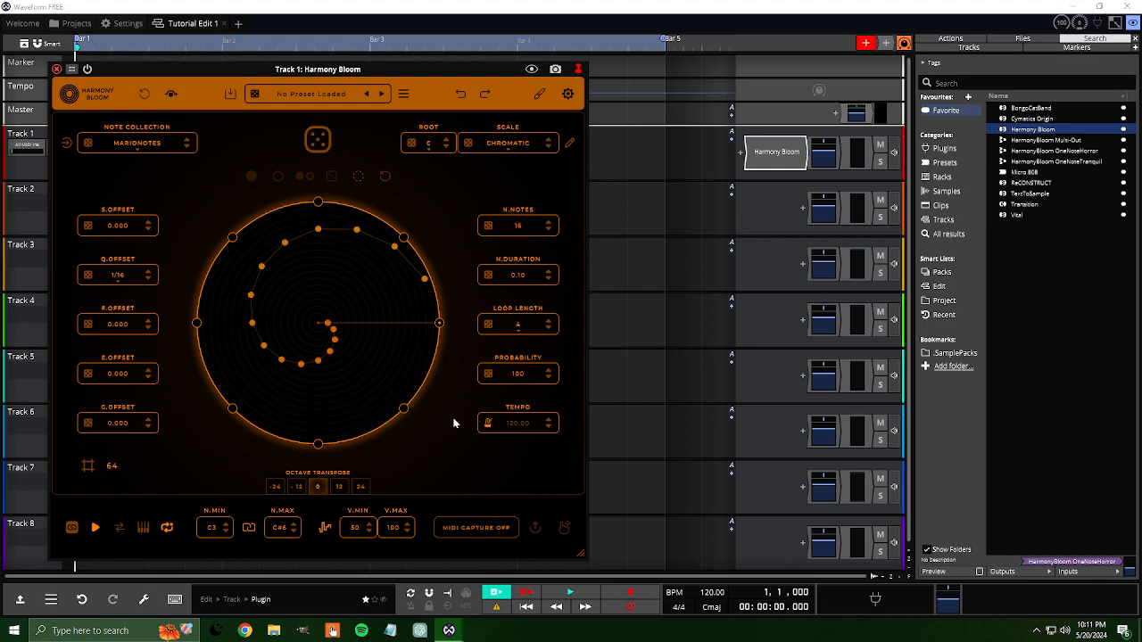
Step: Close the Harmony Bloom window and delete the plugin from Track 1
click(56, 70)
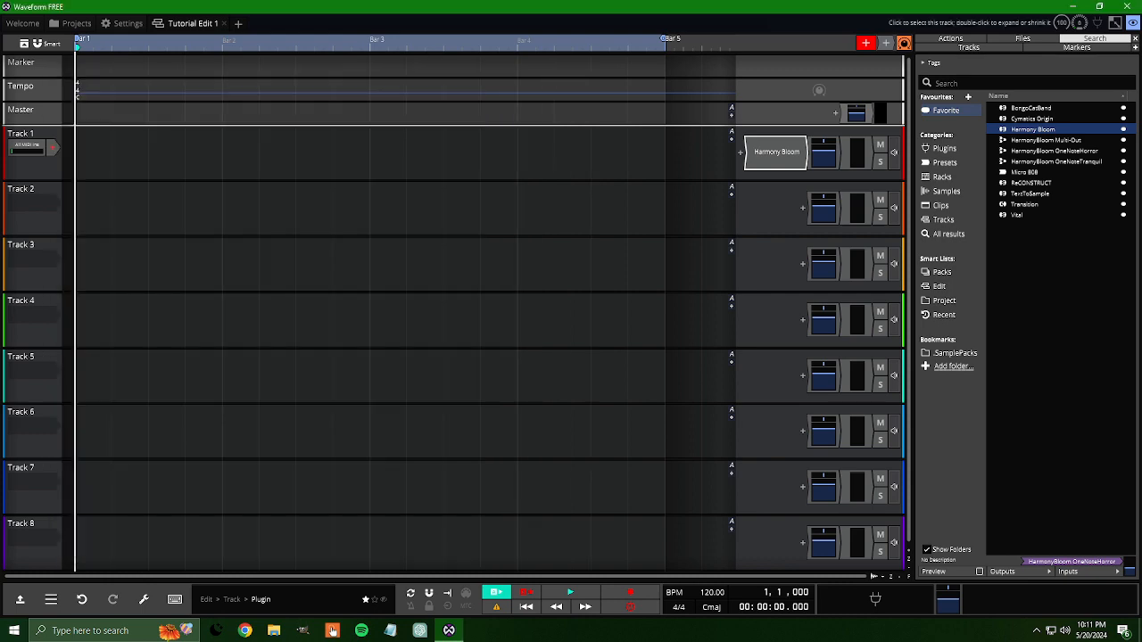
right_click(771, 163)
click(790, 217)
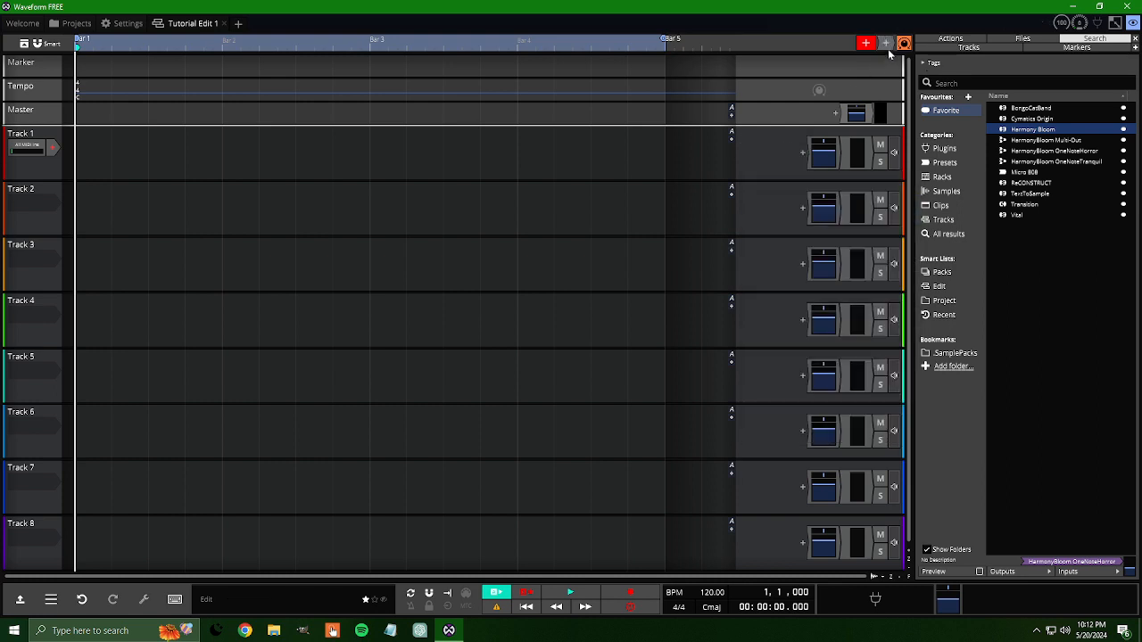
Step: Add a new empty plugin rack to Track 1, then open its editor and enlarge the window
click(802, 152)
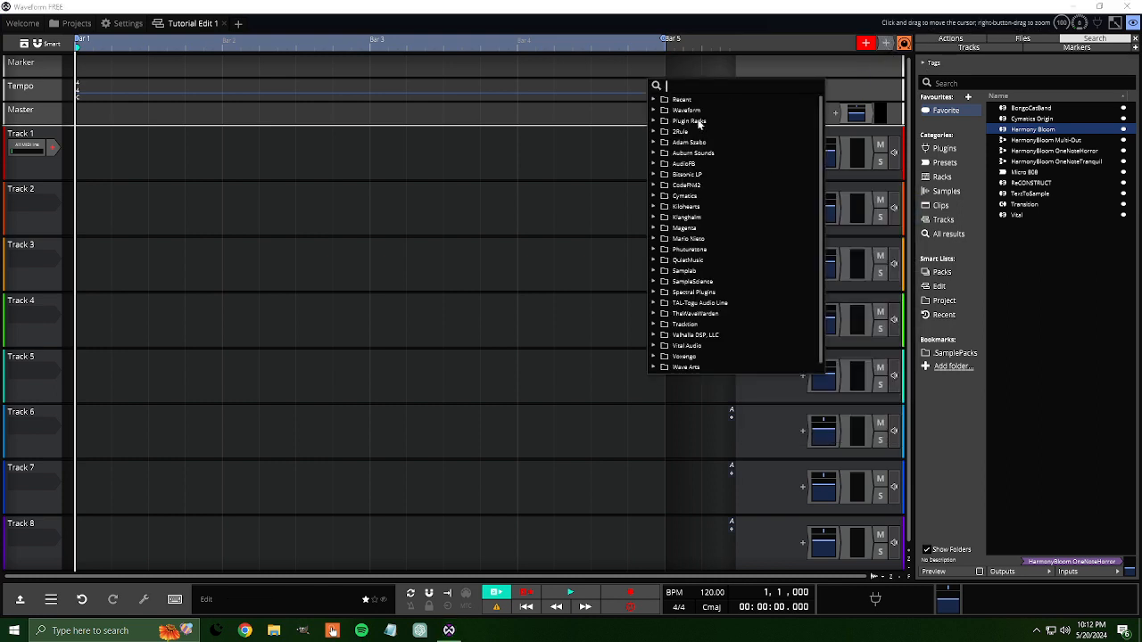
click(657, 123)
click(710, 143)
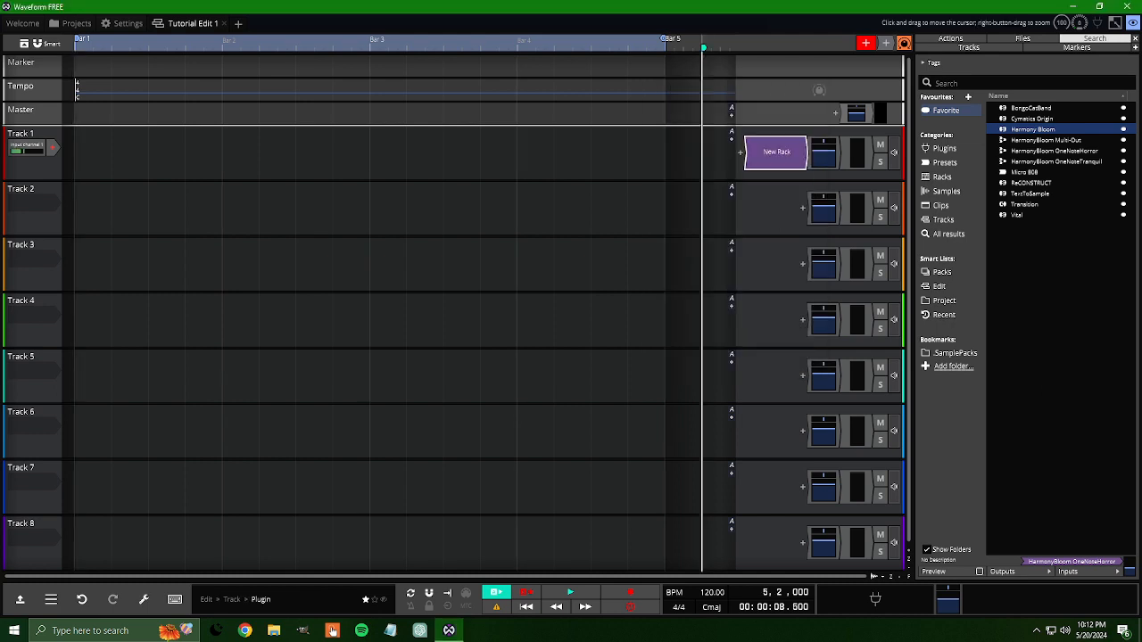
click(778, 160)
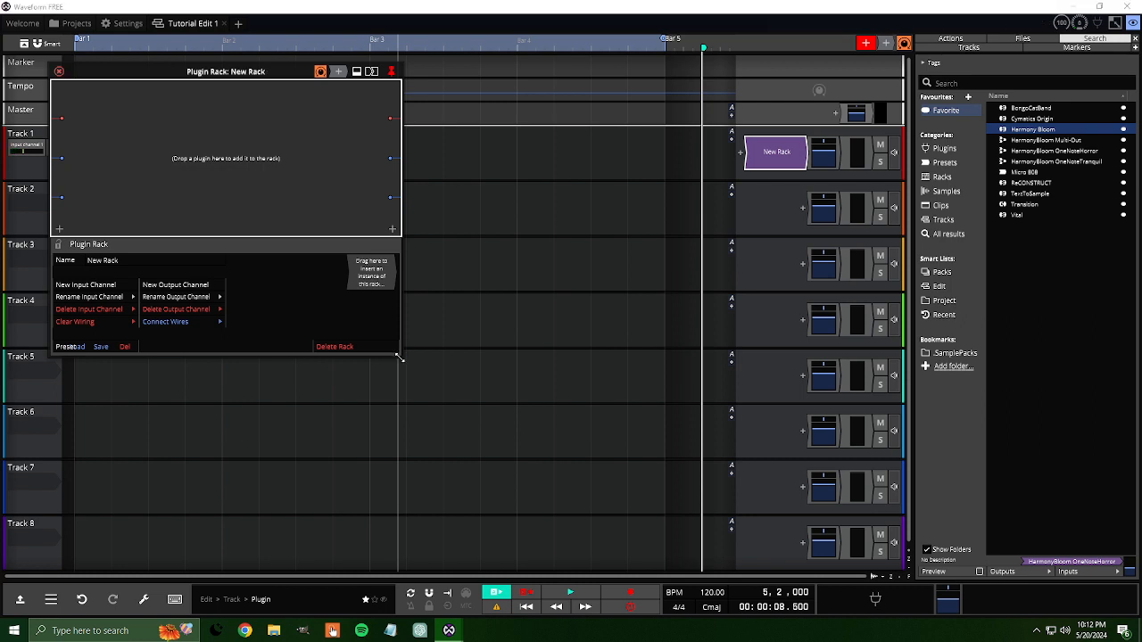
drag(398, 356, 537, 469)
Step: Add Harmony Bloom to the rack unconnected and wire the rack's MIDI input to it
drag(475, 71, 186, 212)
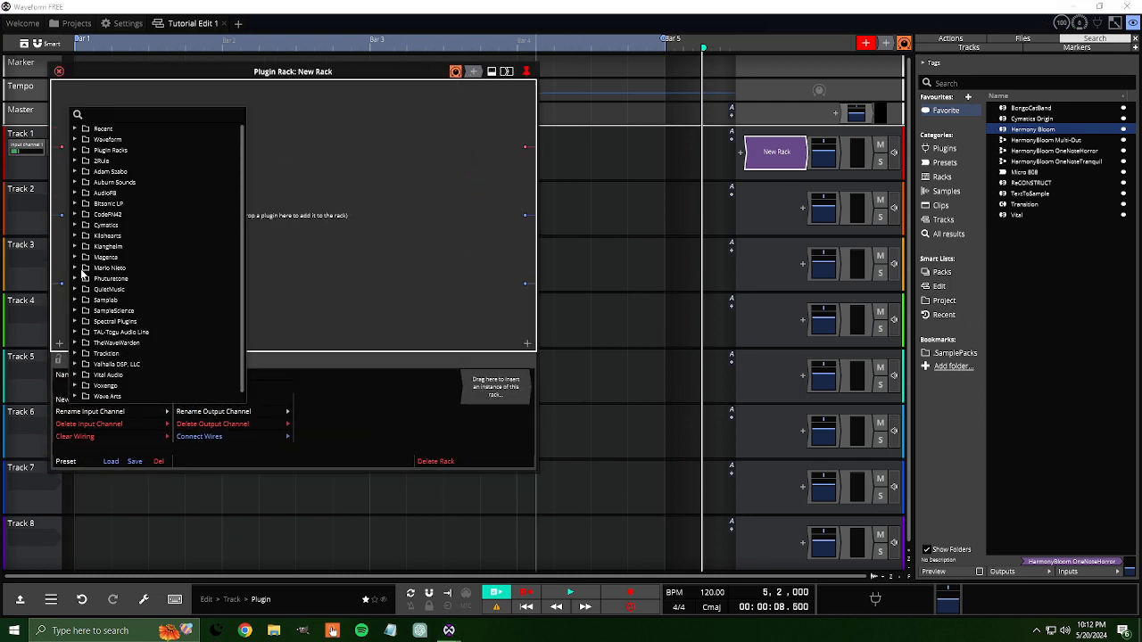
click(76, 278)
click(120, 289)
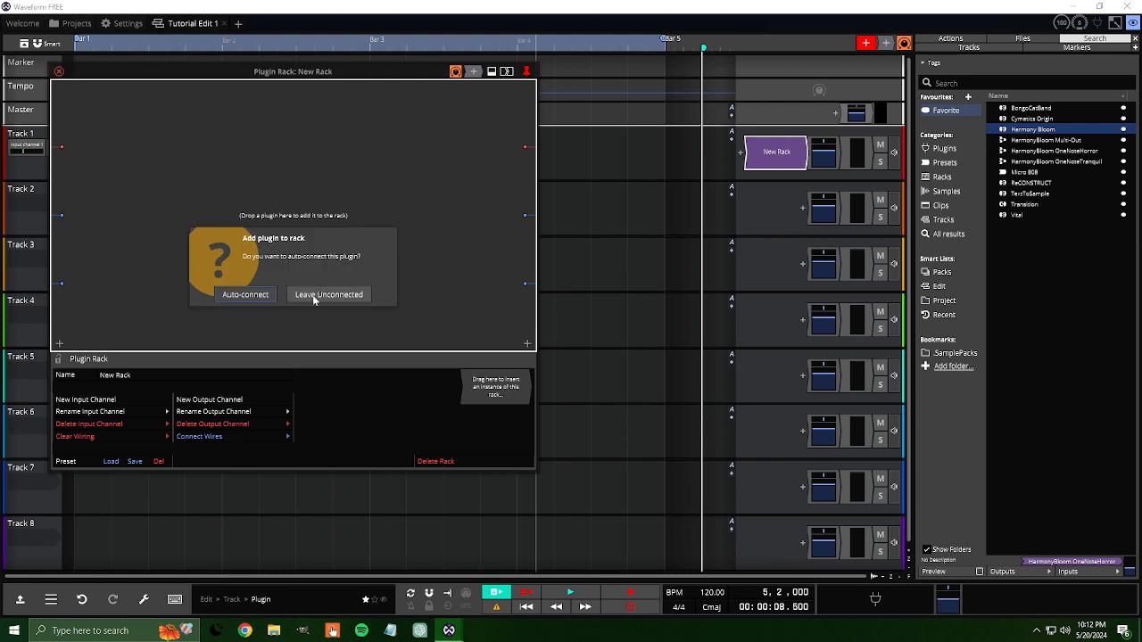
click(312, 297)
drag(210, 186, 62, 147)
drag(174, 150, 189, 182)
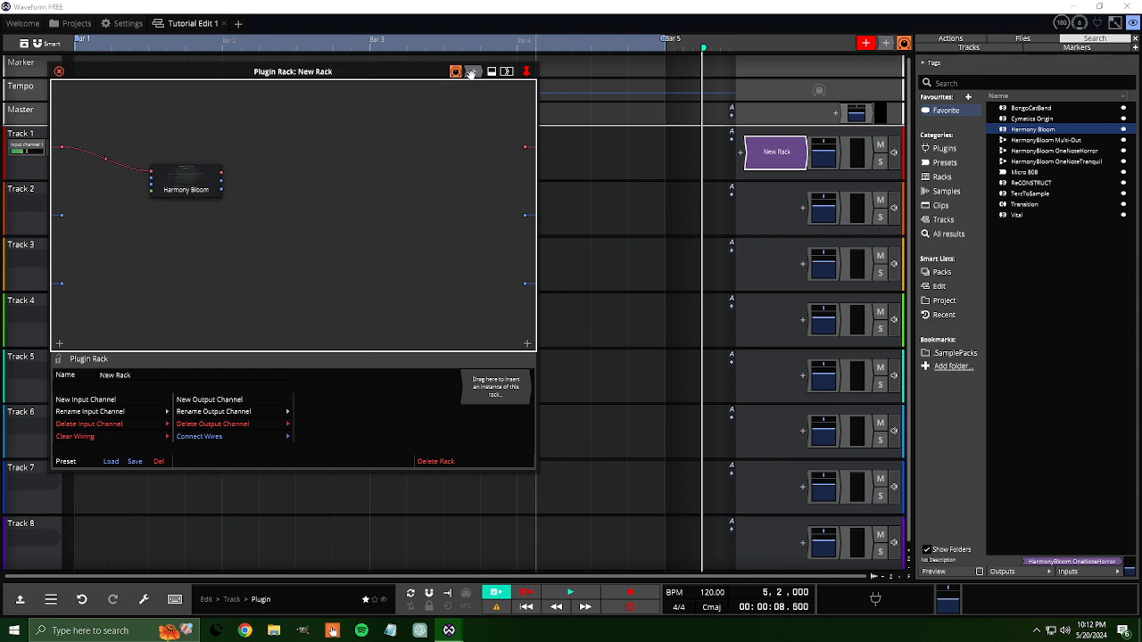
Step: Add a MIDI Patch Bay utility plugin to the rack
double_click(303, 143)
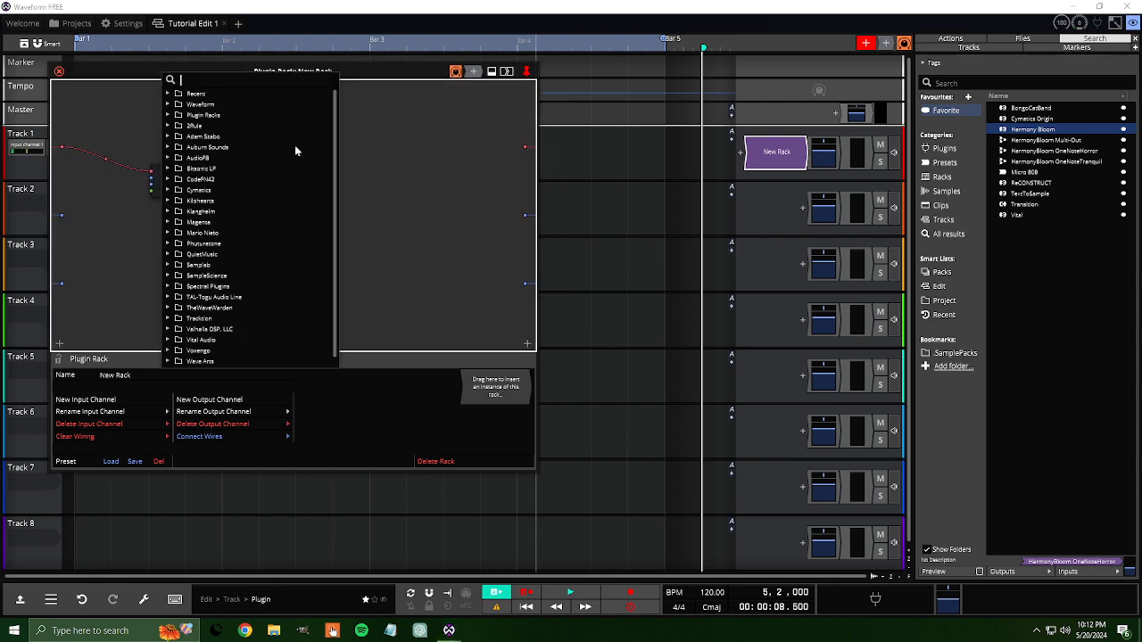
click(168, 115)
click(167, 104)
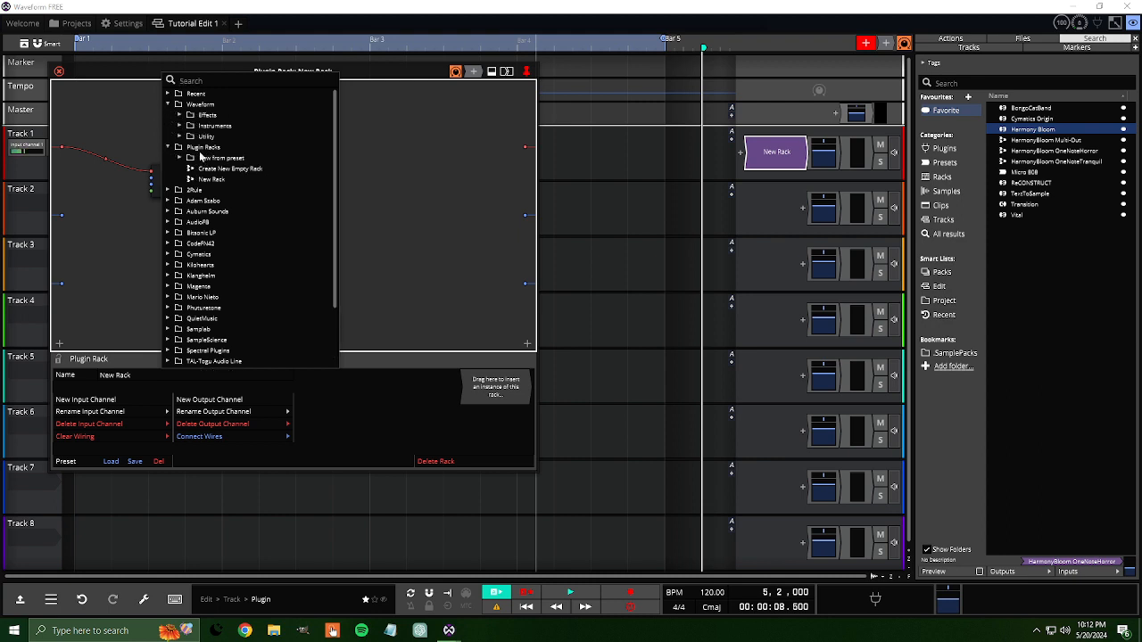
click(179, 136)
click(221, 244)
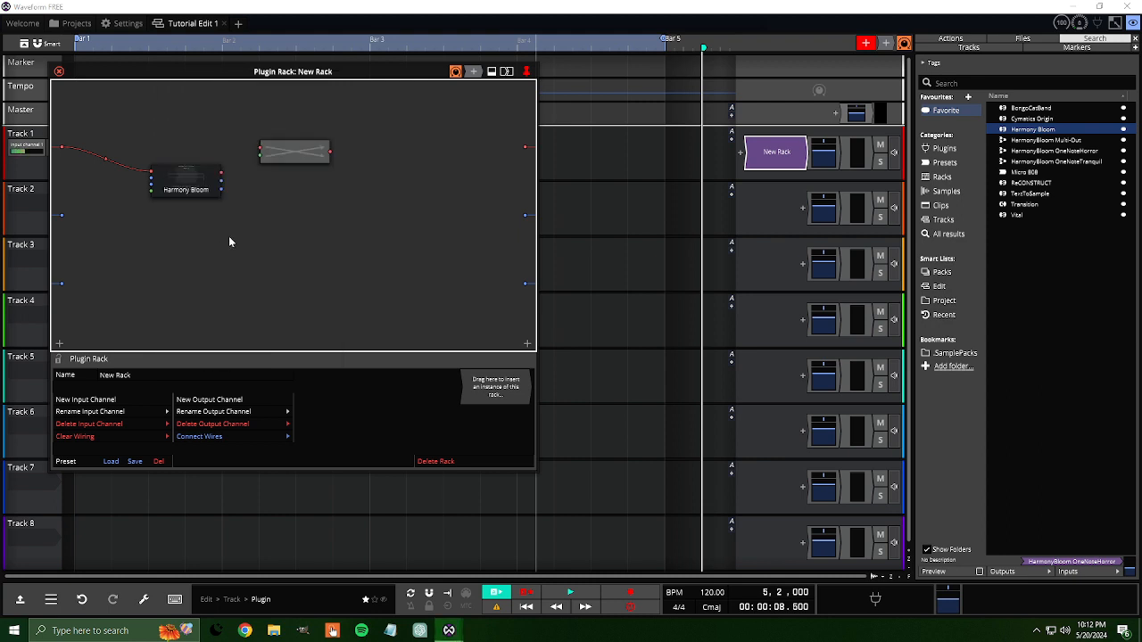
Step: Block all patch bay channels except 1, routed to channel 1, and position the patch bay beside Harmony Bloom
right_click(276, 154)
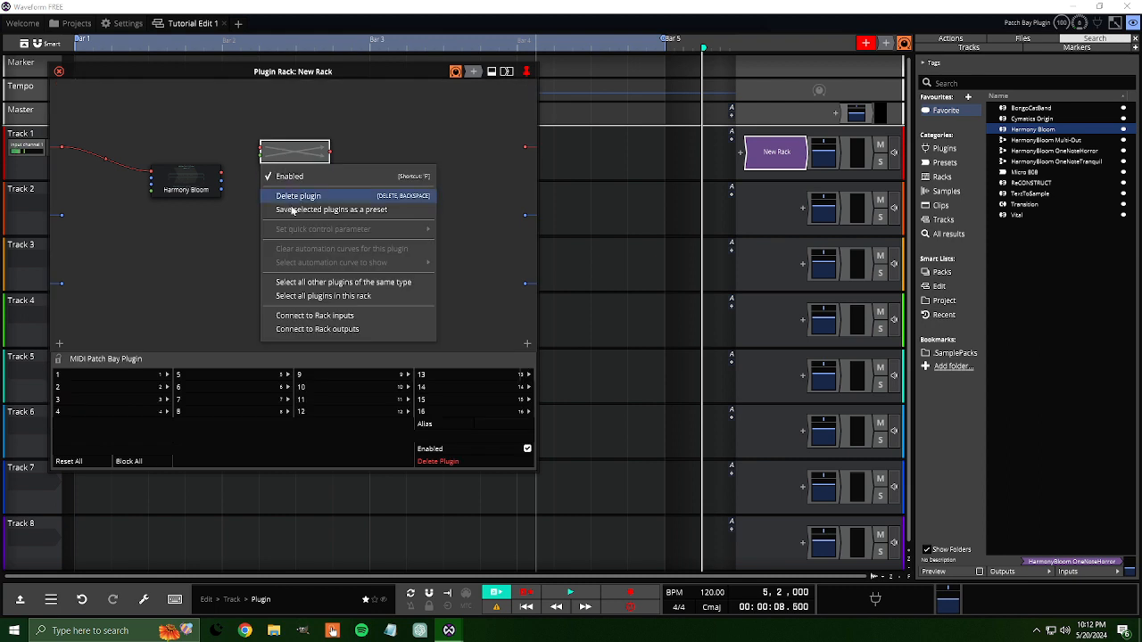
double_click(287, 157)
click(174, 225)
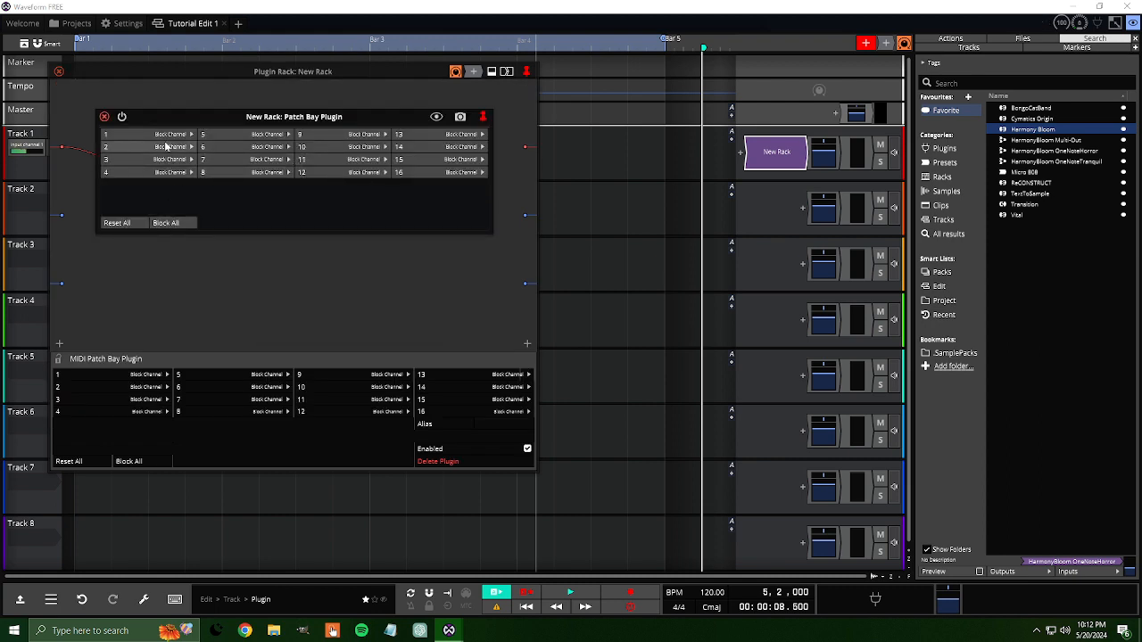
click(170, 136)
click(214, 154)
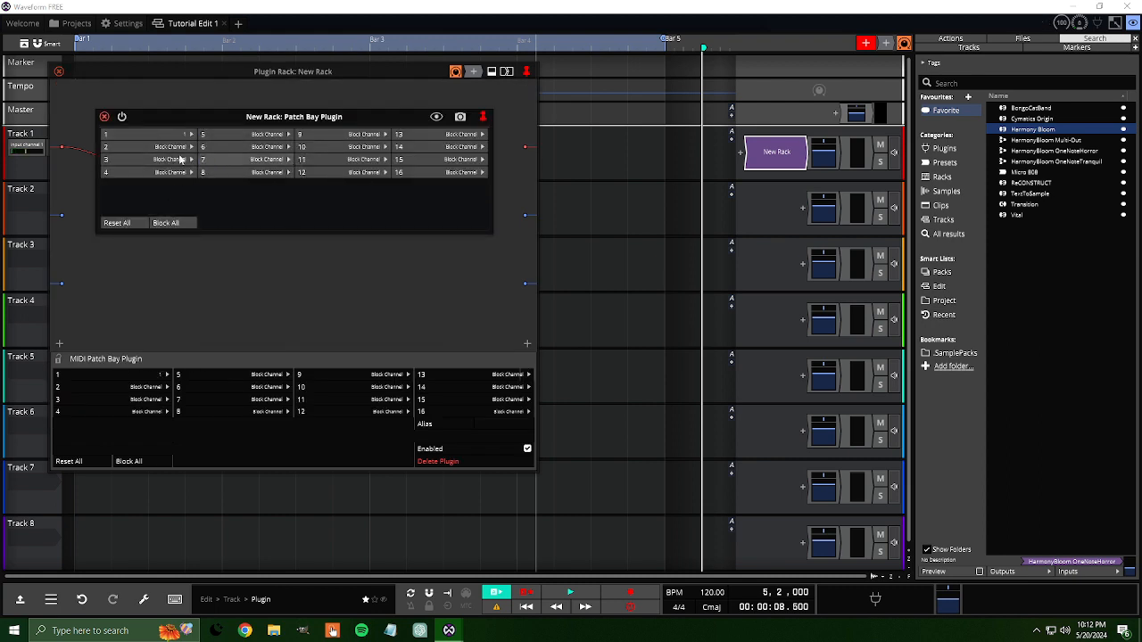
click(104, 116)
drag(313, 164, 268, 169)
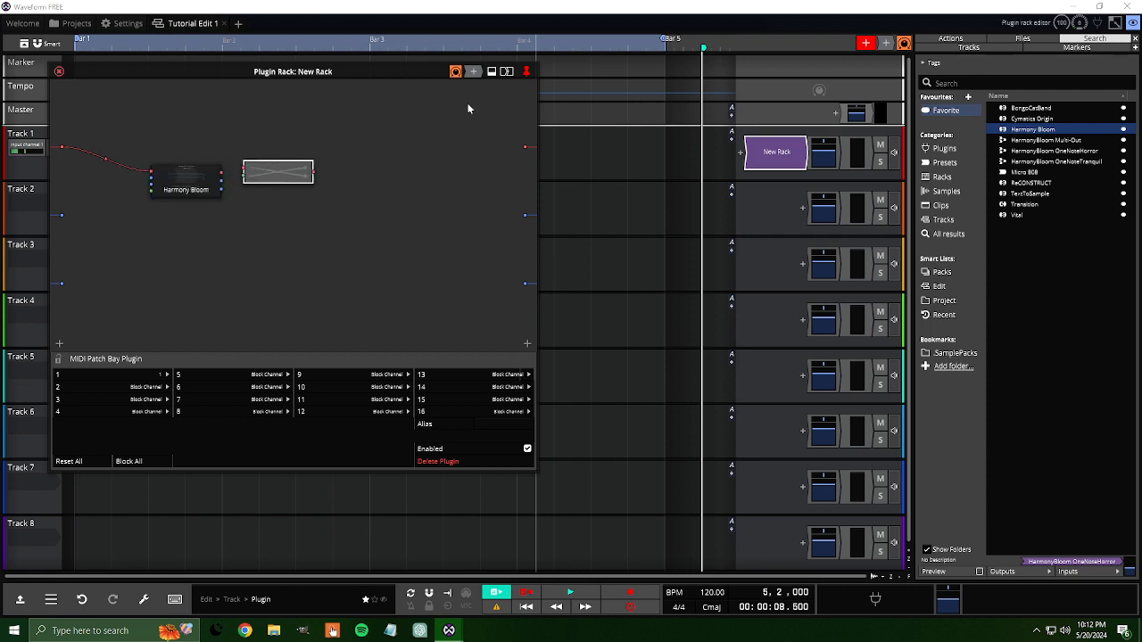
Step: Add a second MIDI Patch Bay to the rack and place it directly below the first one
drag(457, 113, 331, 140)
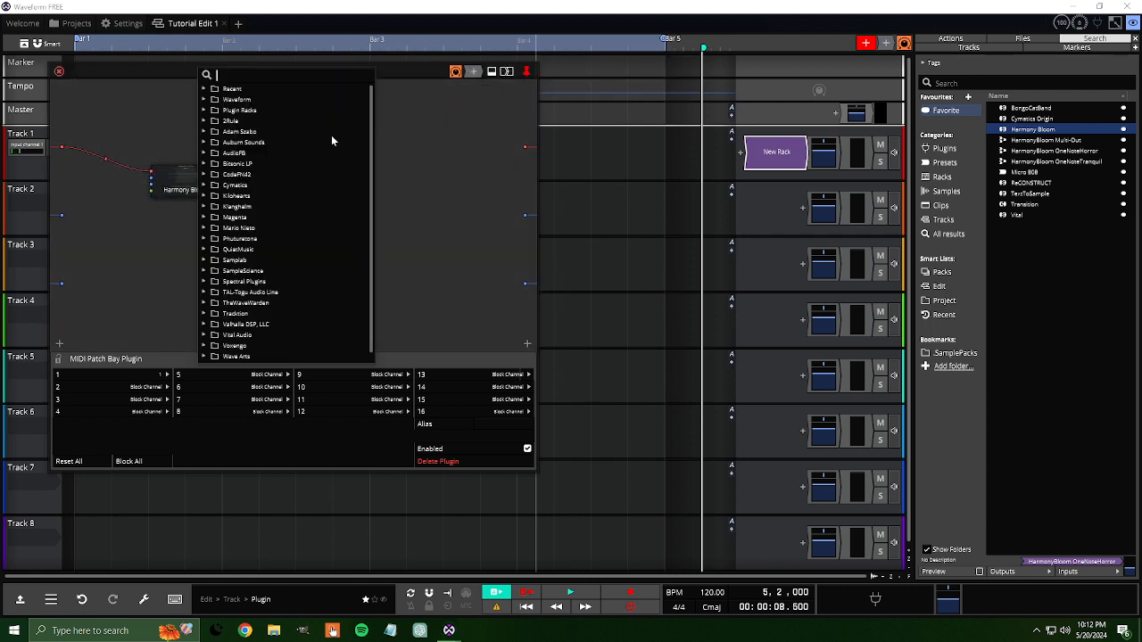
click(205, 99)
click(225, 133)
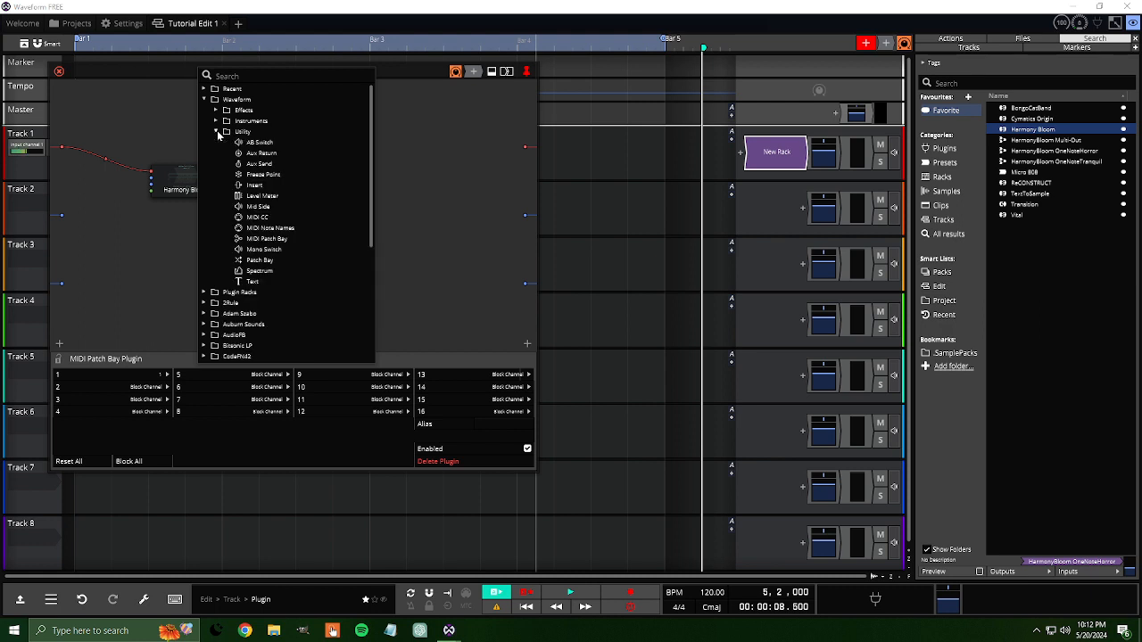
click(253, 241)
drag(321, 147, 273, 198)
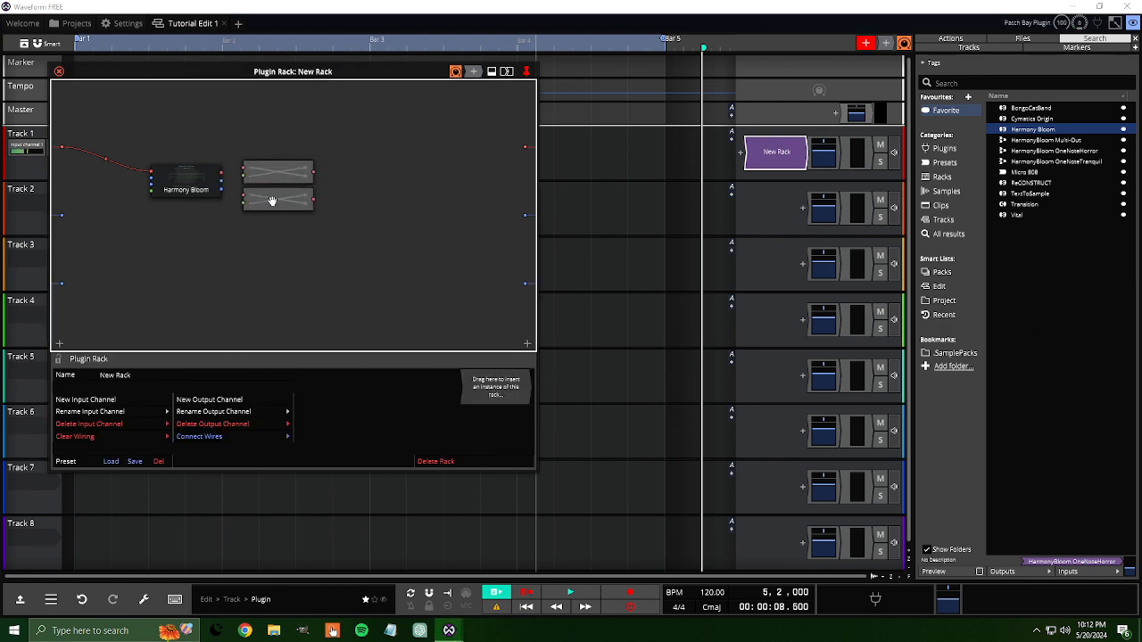
Step: Block all channels on the second patch bay except 2, routed to channel 2
double_click(242, 203)
click(185, 221)
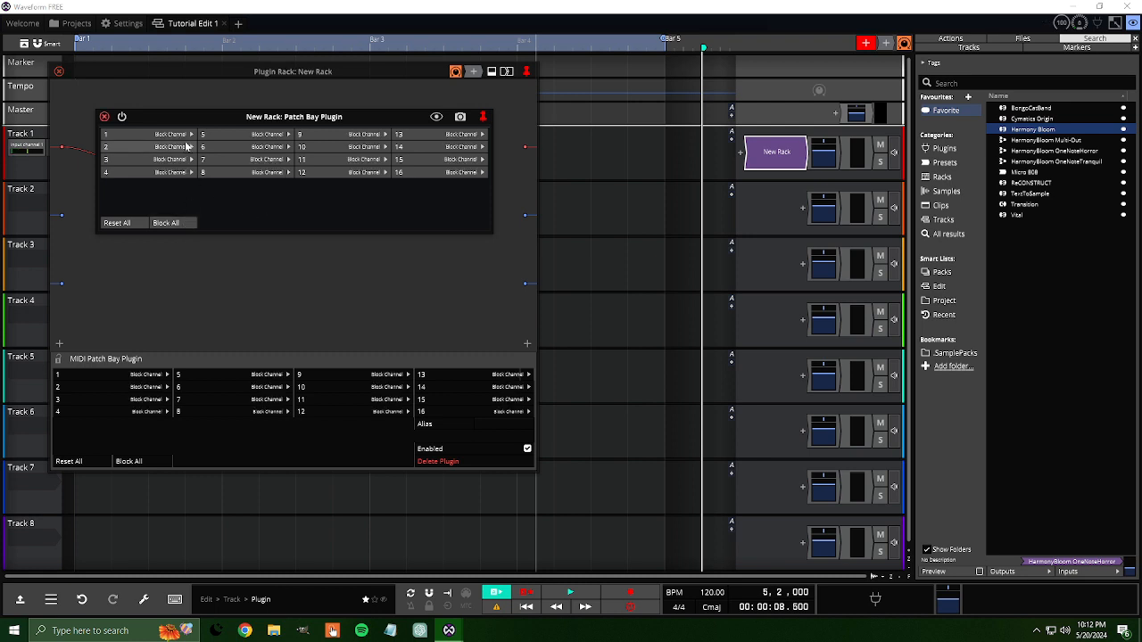
click(189, 146)
click(218, 186)
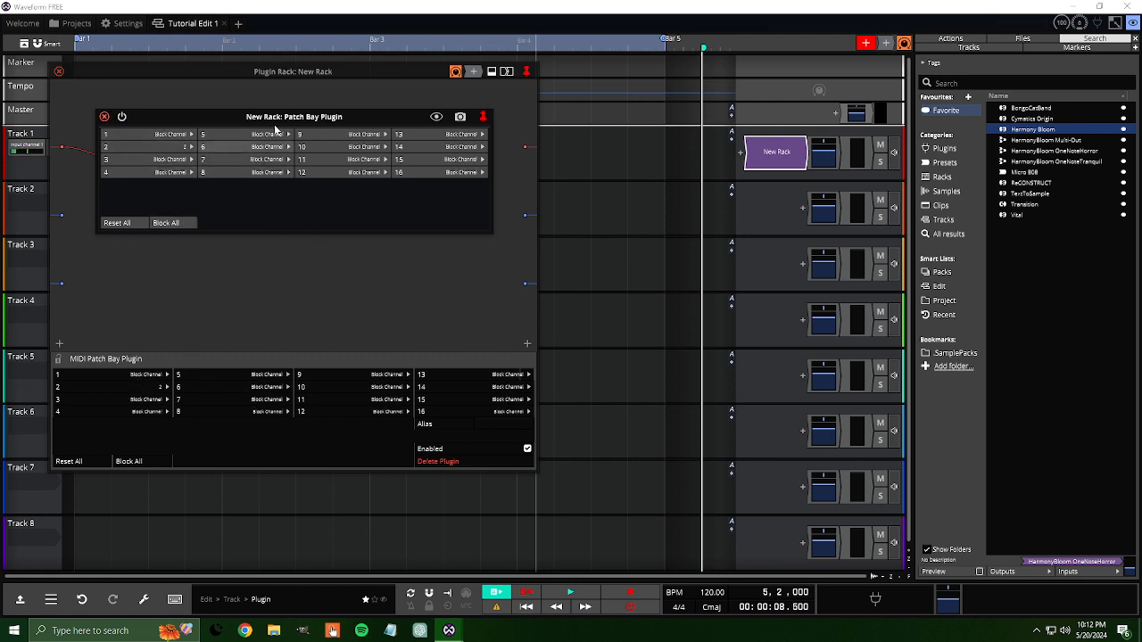
click(104, 117)
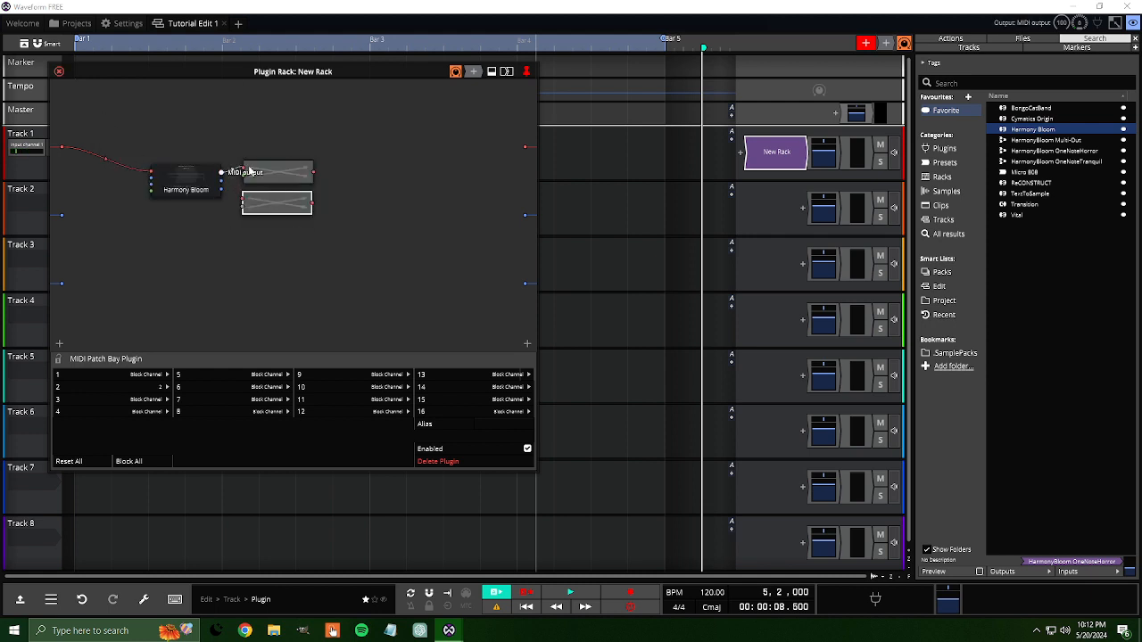
Step: Wire Harmony Bloom's MIDI output to both patch bays and briefly view the Harmony Bloom interface
drag(243, 170, 237, 194)
double_click(222, 178)
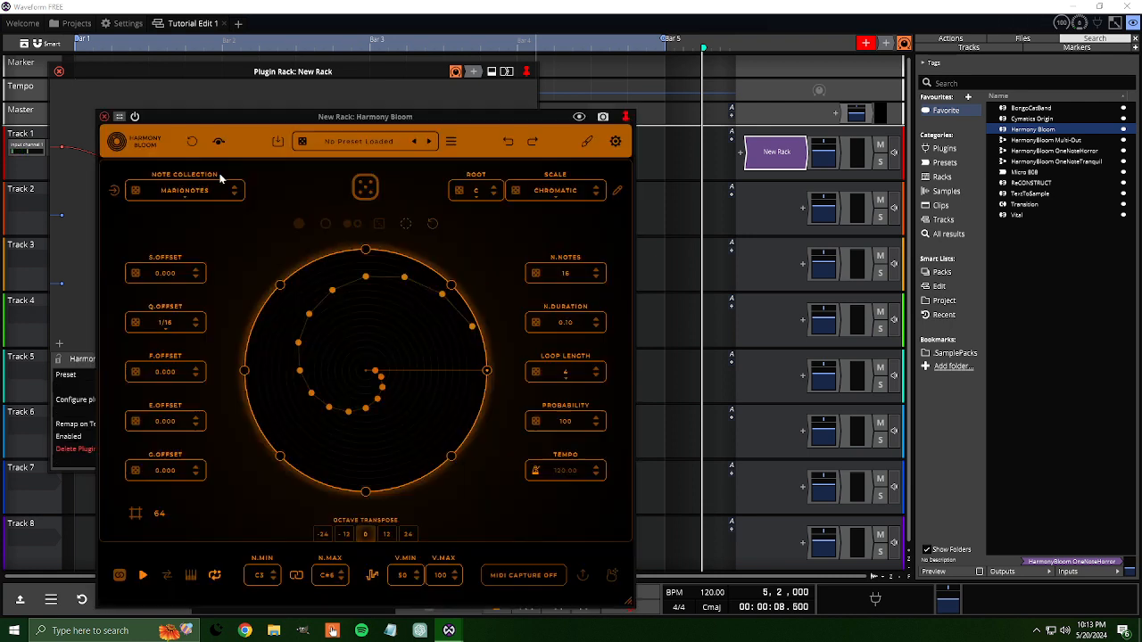
click(103, 116)
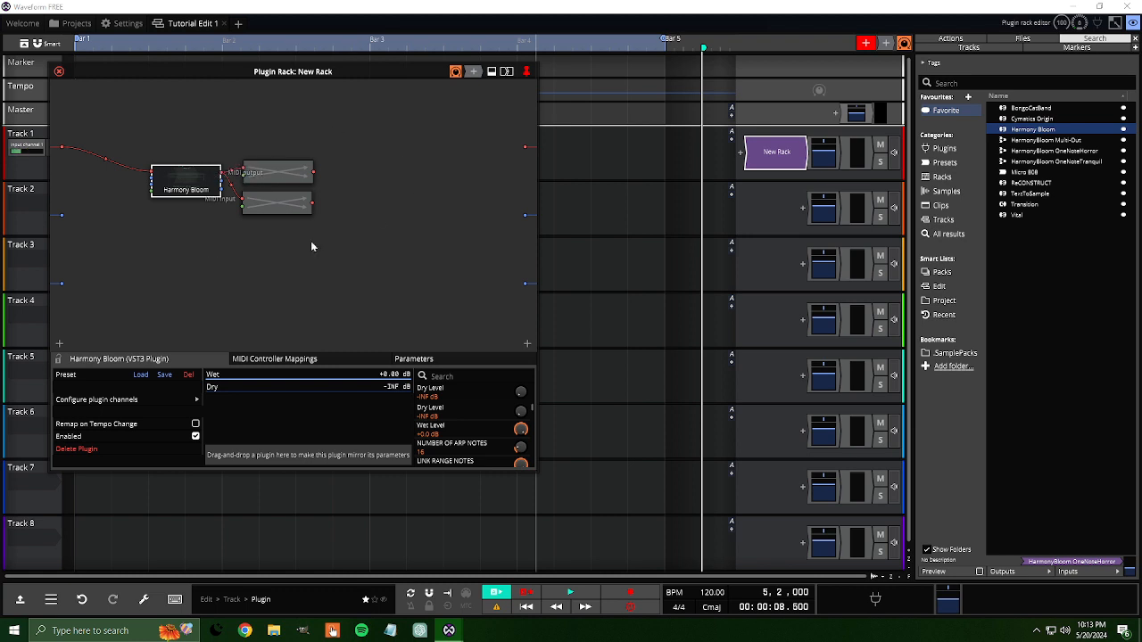
Step: Enable Harmony Bloom's second trigger bar and set its output to channel 2 in the settings
double_click(183, 179)
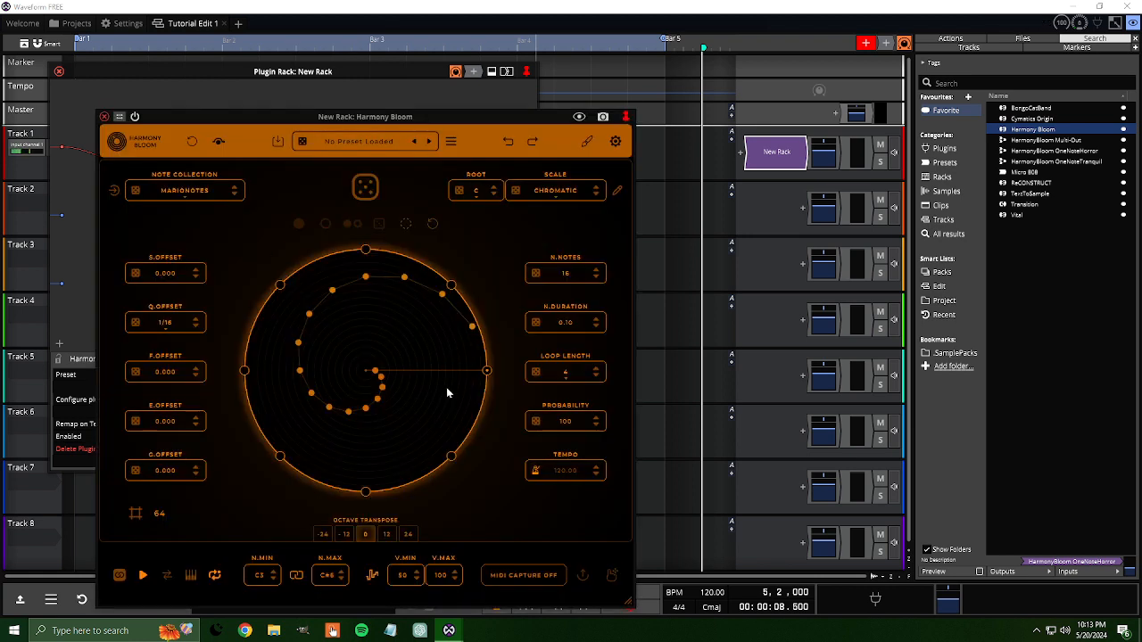
click(451, 286)
click(614, 143)
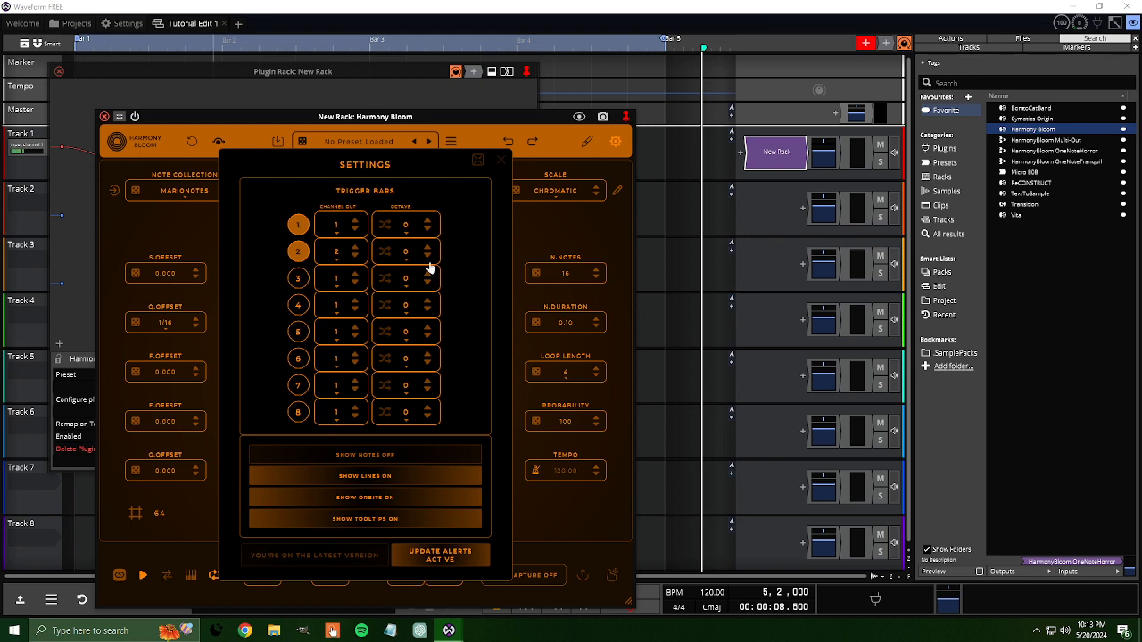
click(496, 159)
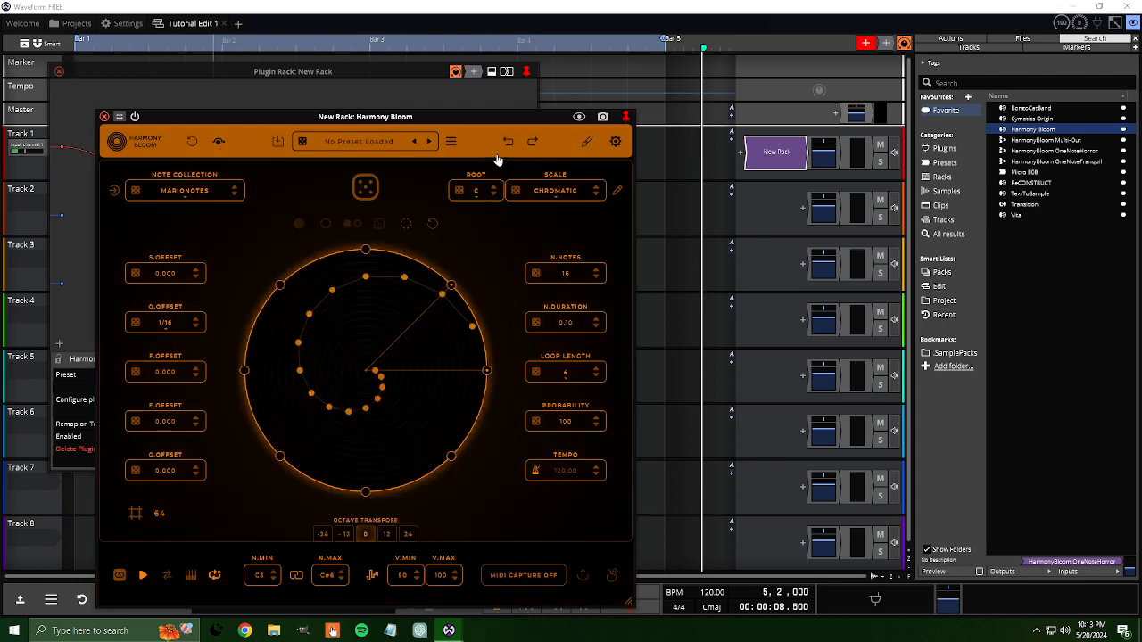
click(105, 117)
Step: Review the first patch bay's channel routing
double_click(277, 171)
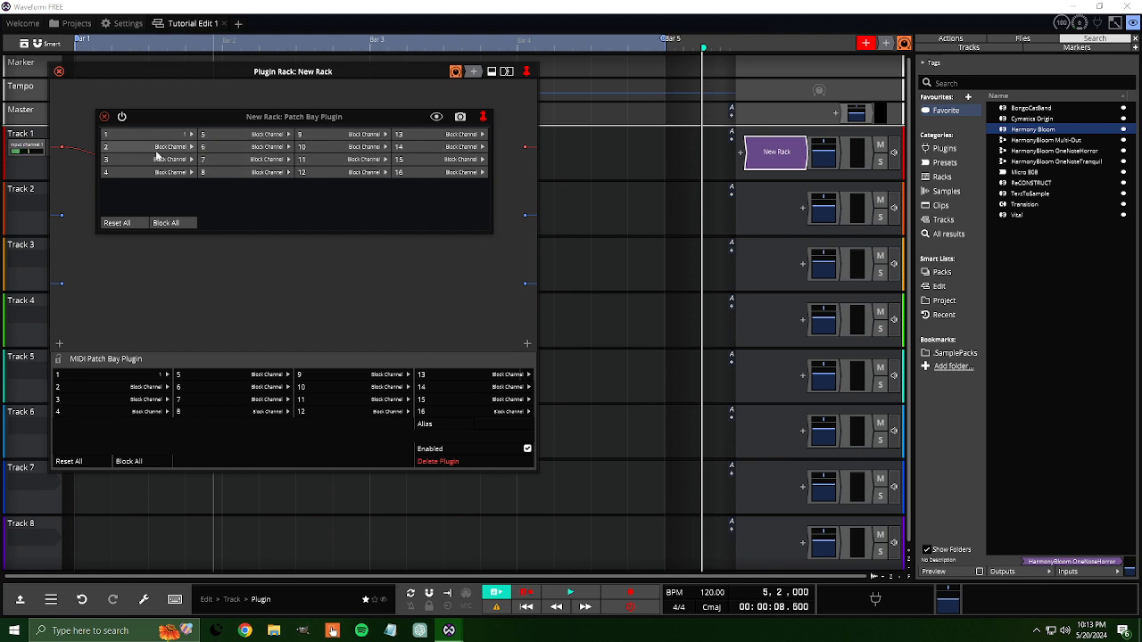
click(104, 116)
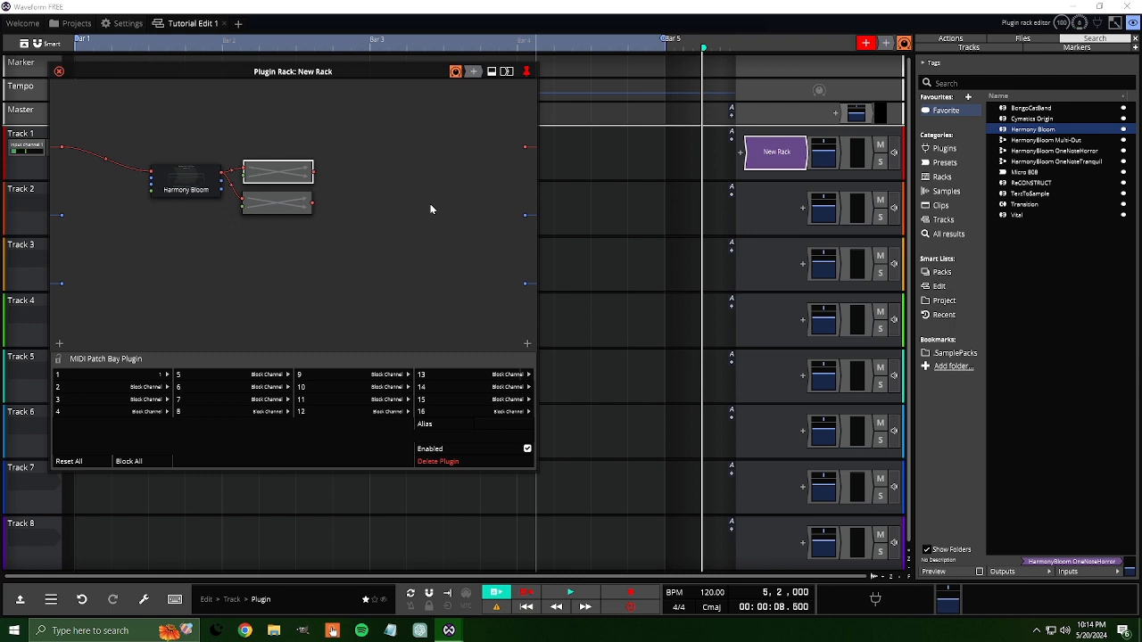
Step: Close the rack editor, delete the New Rack plugin from Track 1 and remove the unused rack
click(60, 72)
right_click(775, 153)
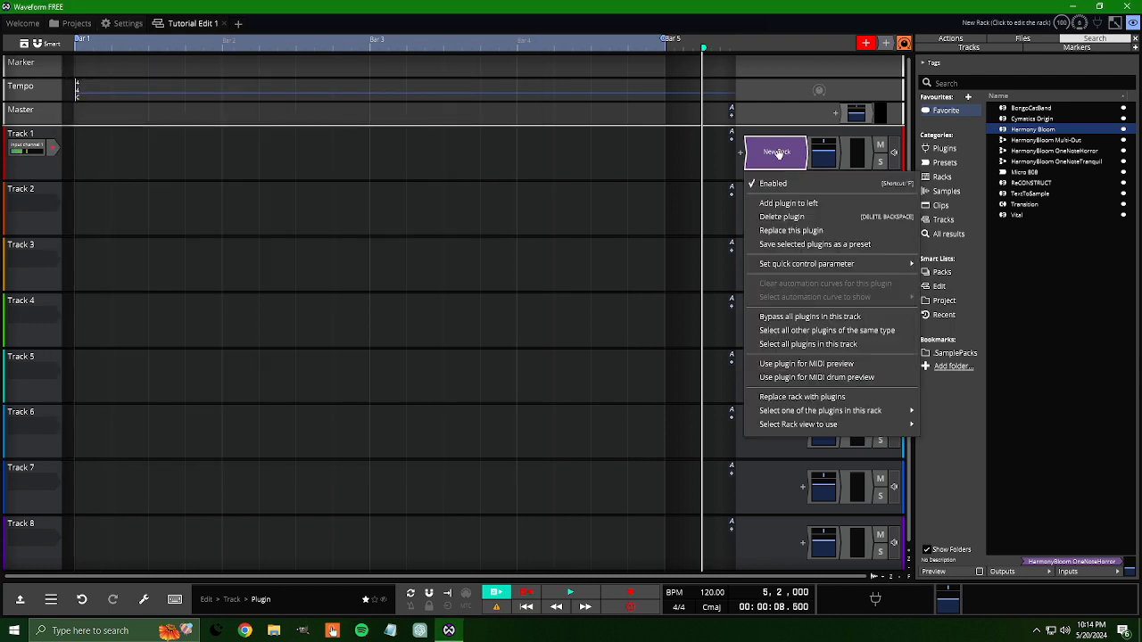
click(786, 217)
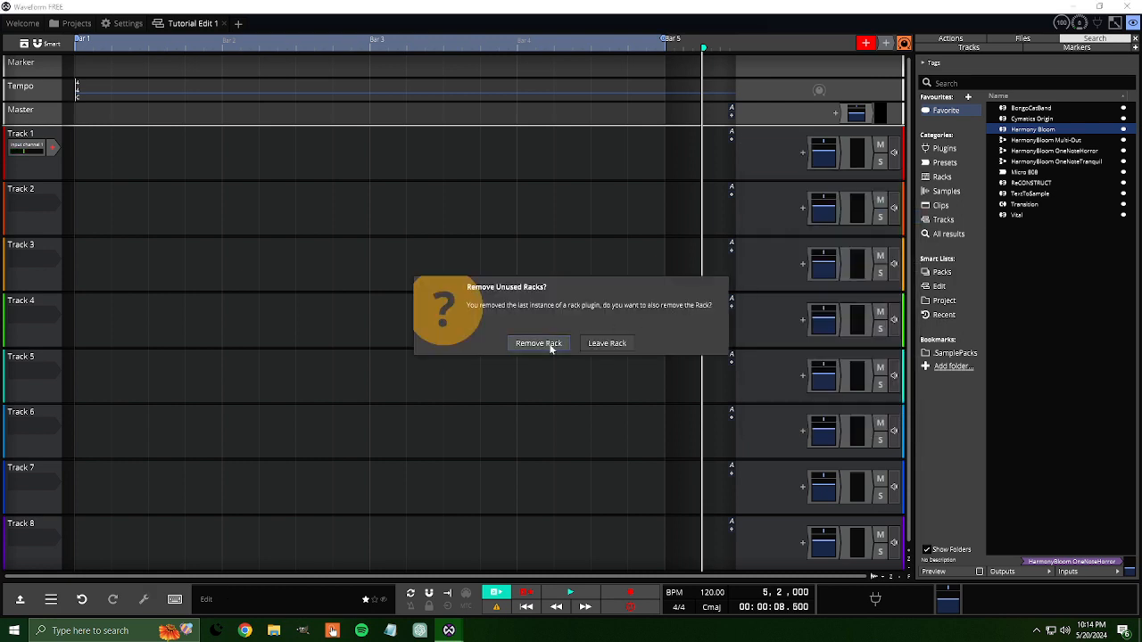
click(546, 344)
Step: Add the HarmonyBloom Multi-Out rack preset to Track 1, open it and inspect its first patch bay
drag(1031, 146, 772, 162)
double_click(775, 153)
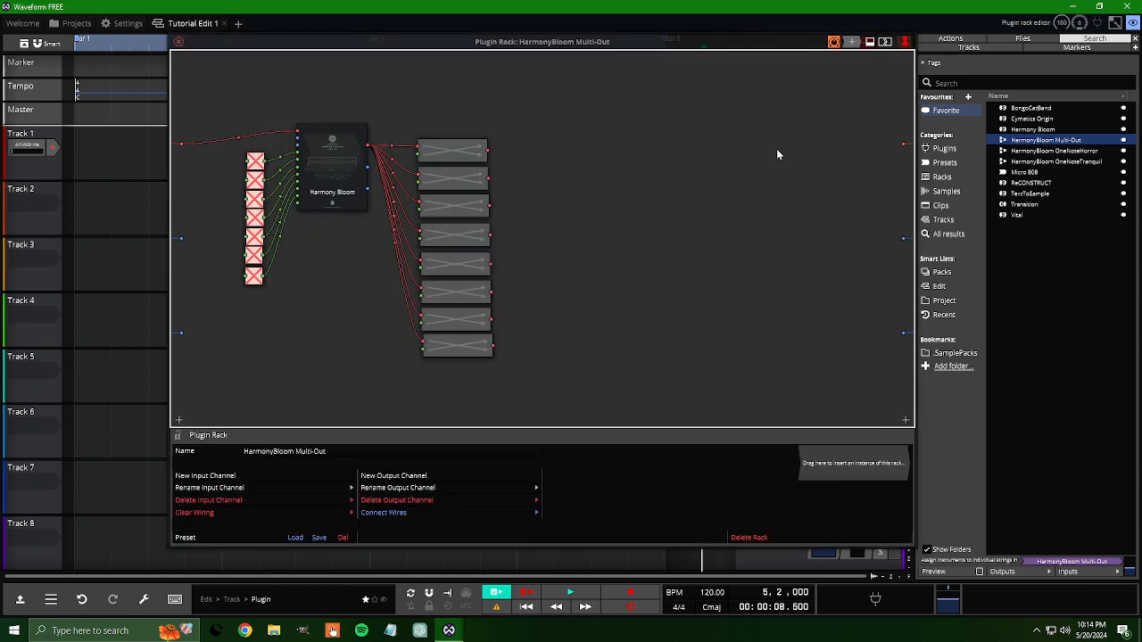
double_click(448, 146)
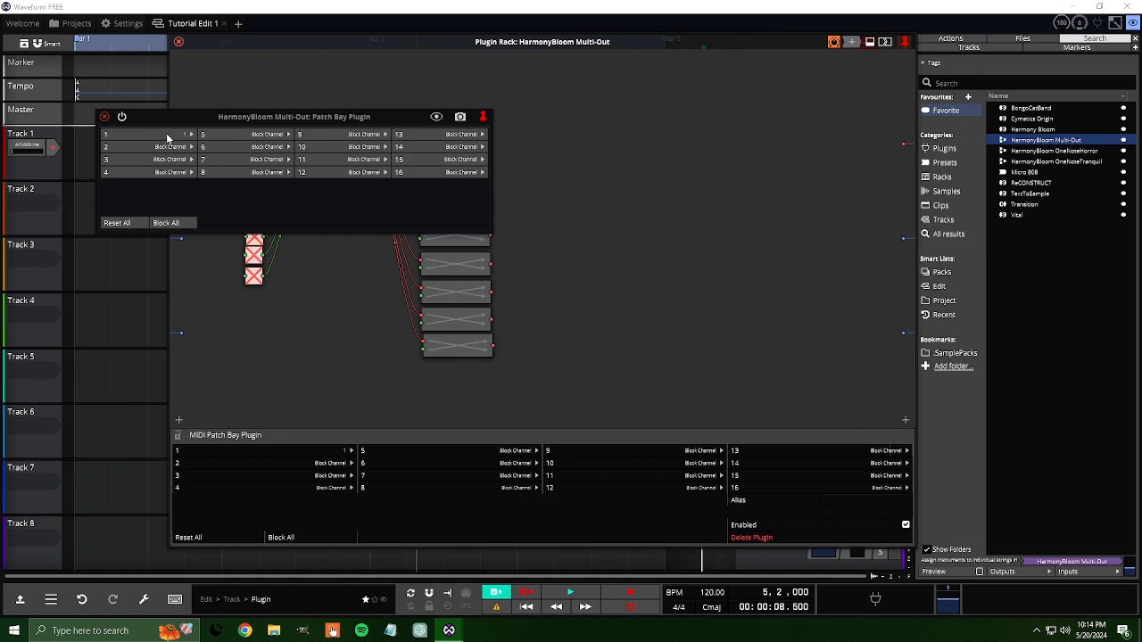
Step: Examine Harmony Bloom's main interface inside the HarmonyBloom Multi-Out rack
click(104, 115)
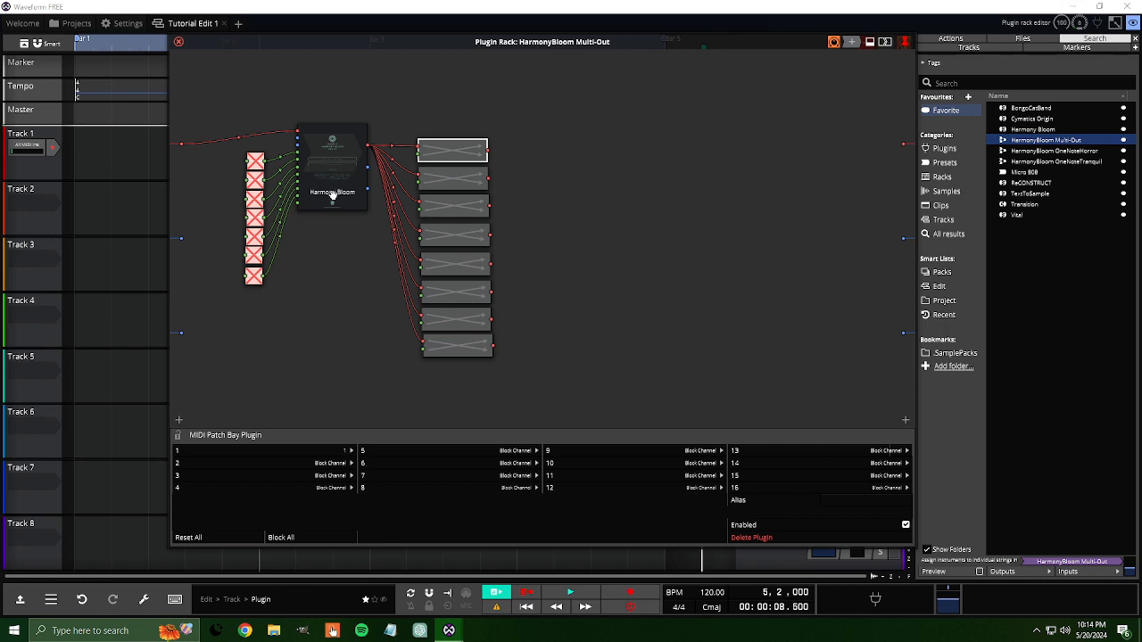
double_click(325, 164)
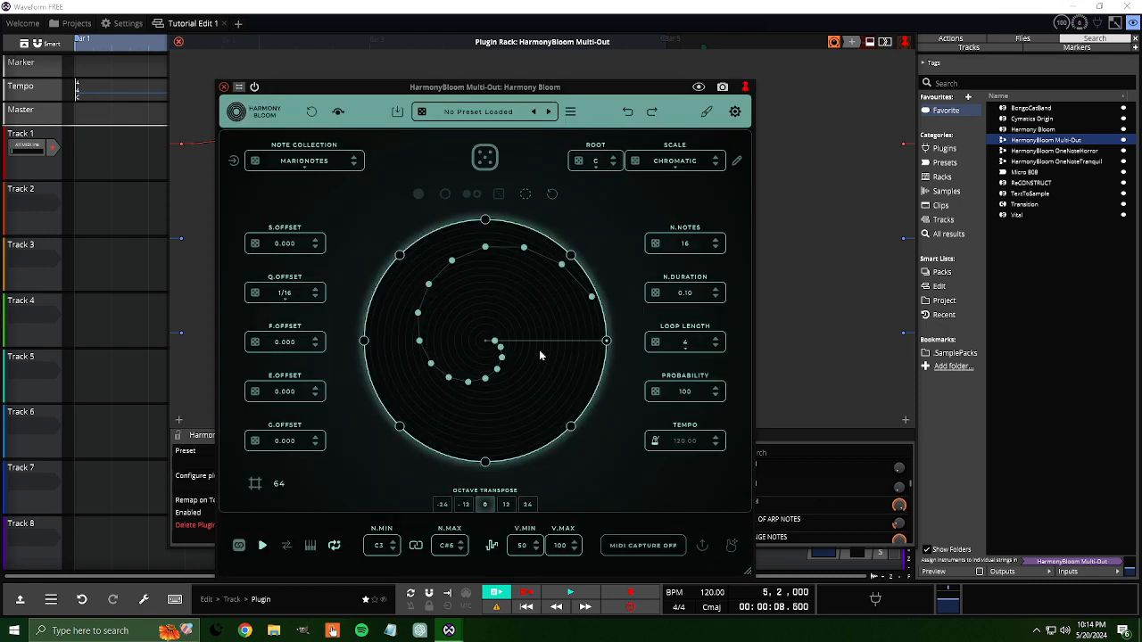
click(224, 87)
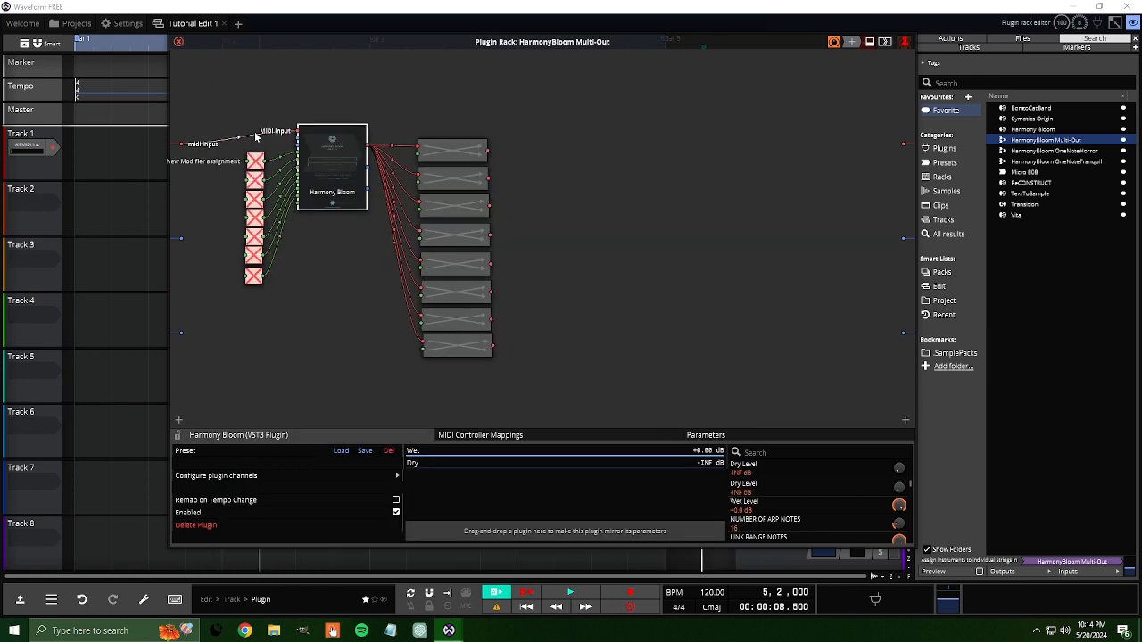
double_click(328, 161)
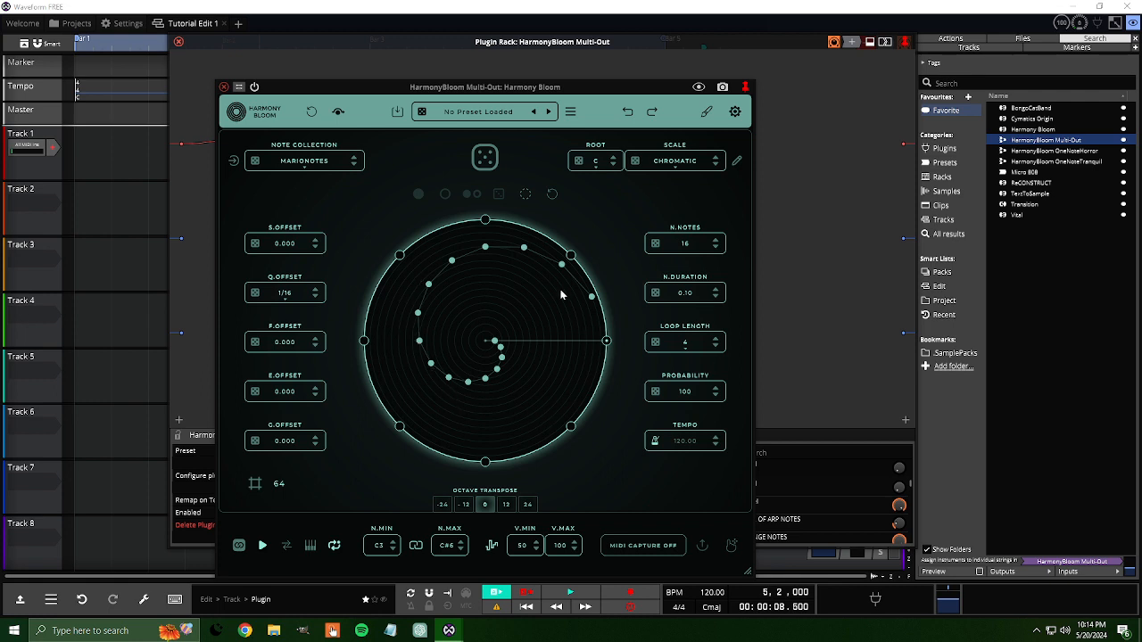
click(224, 87)
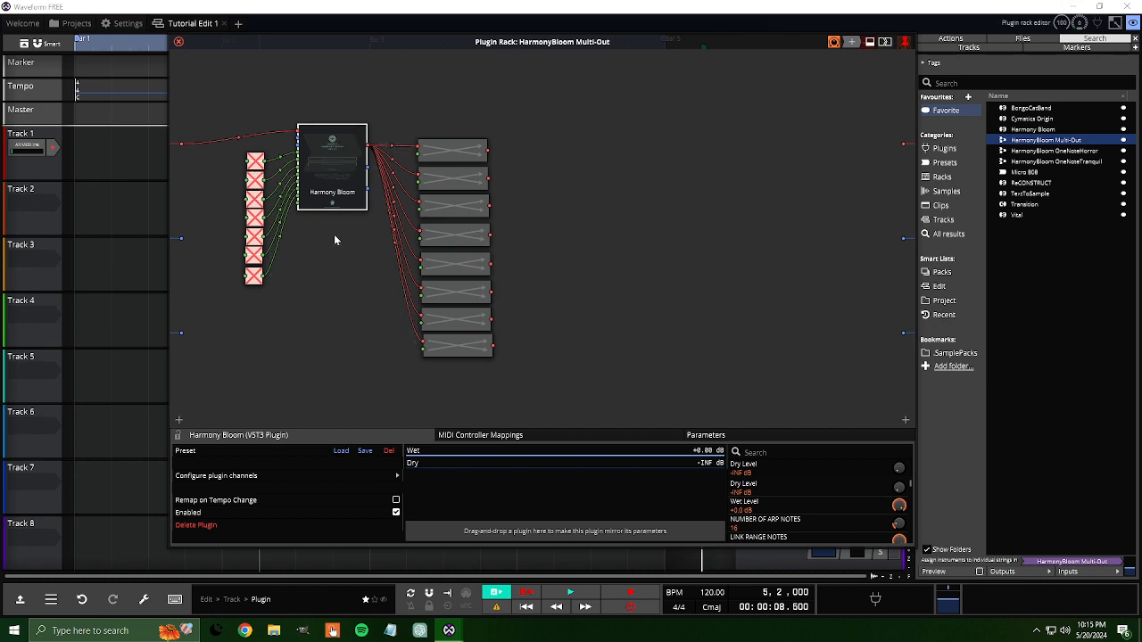
double_click(346, 179)
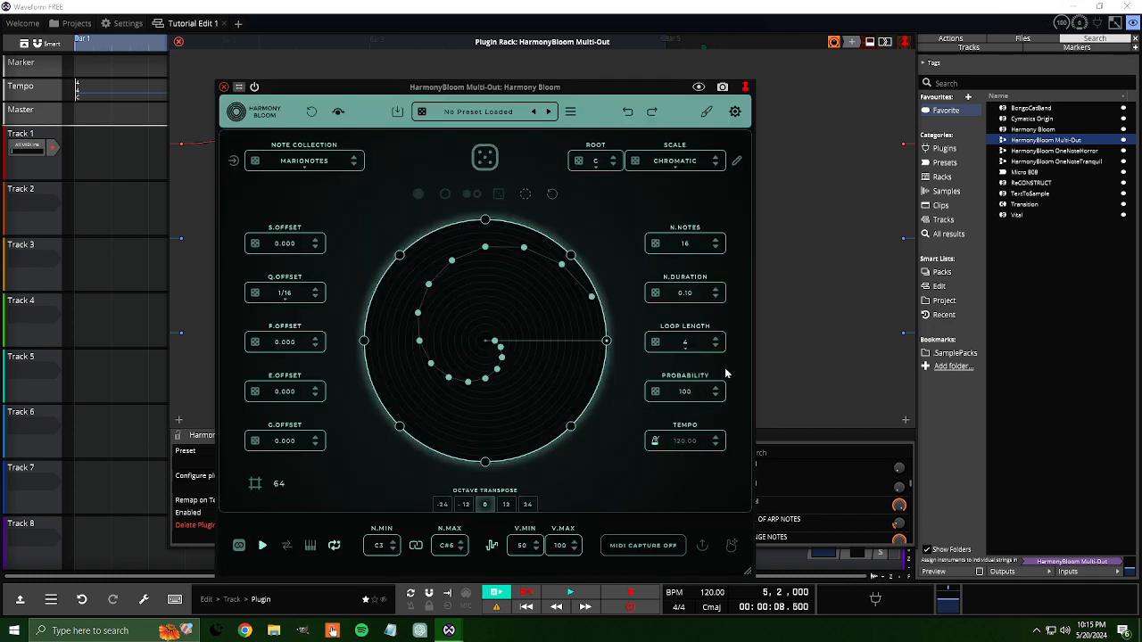
click(224, 87)
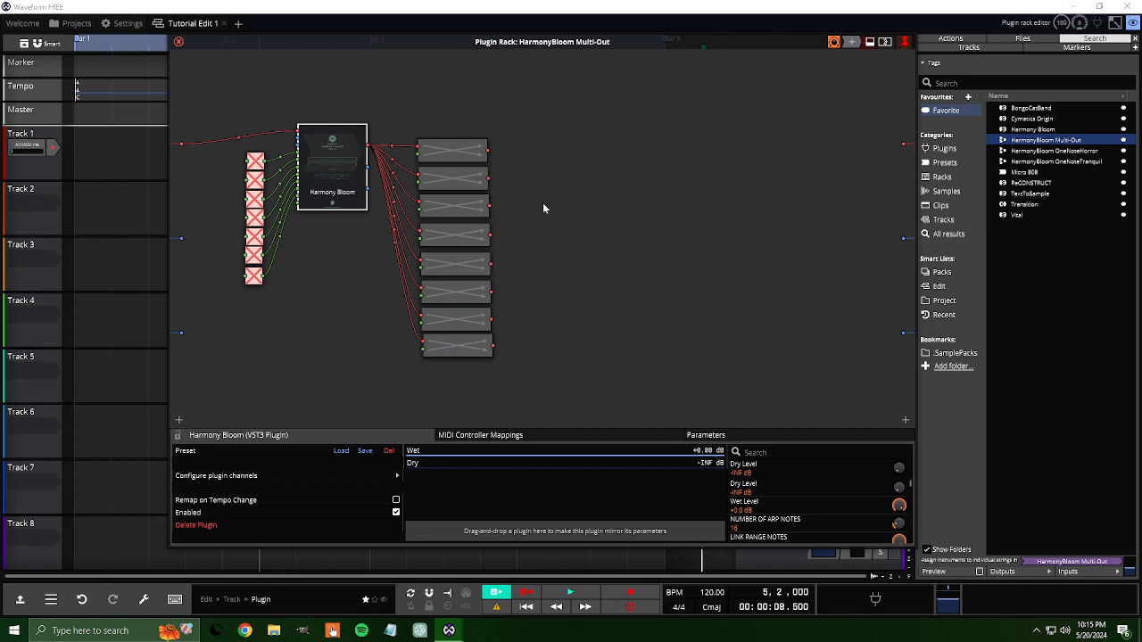
Step: Check the trigger bars' channel outputs in Harmony Bloom's settings, closing the plugin window when done
double_click(339, 160)
click(734, 111)
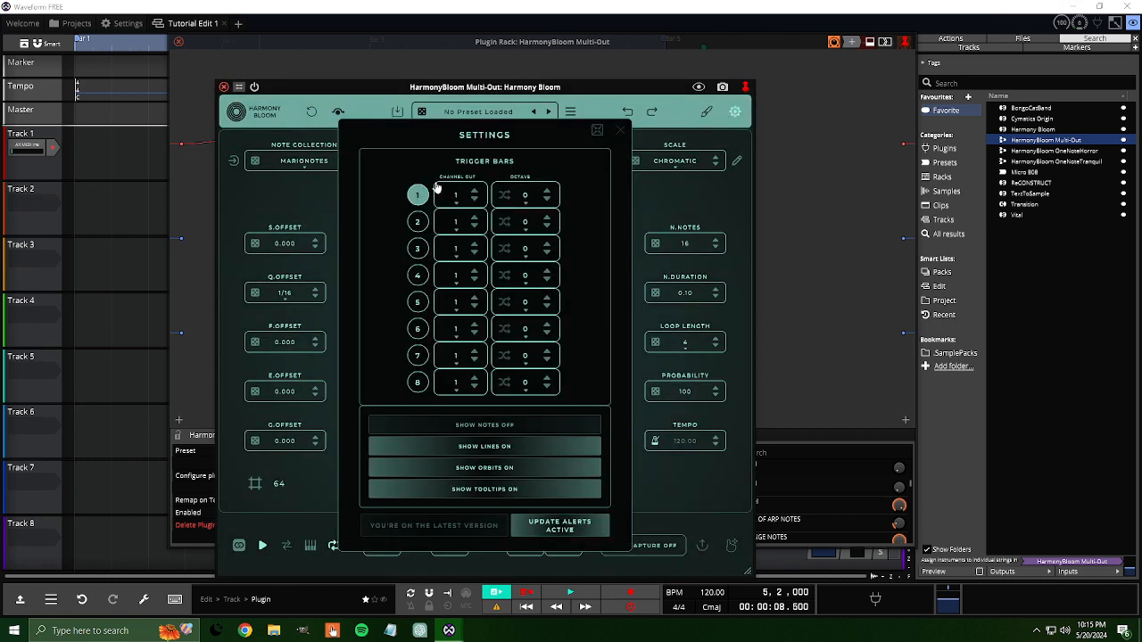
click(619, 131)
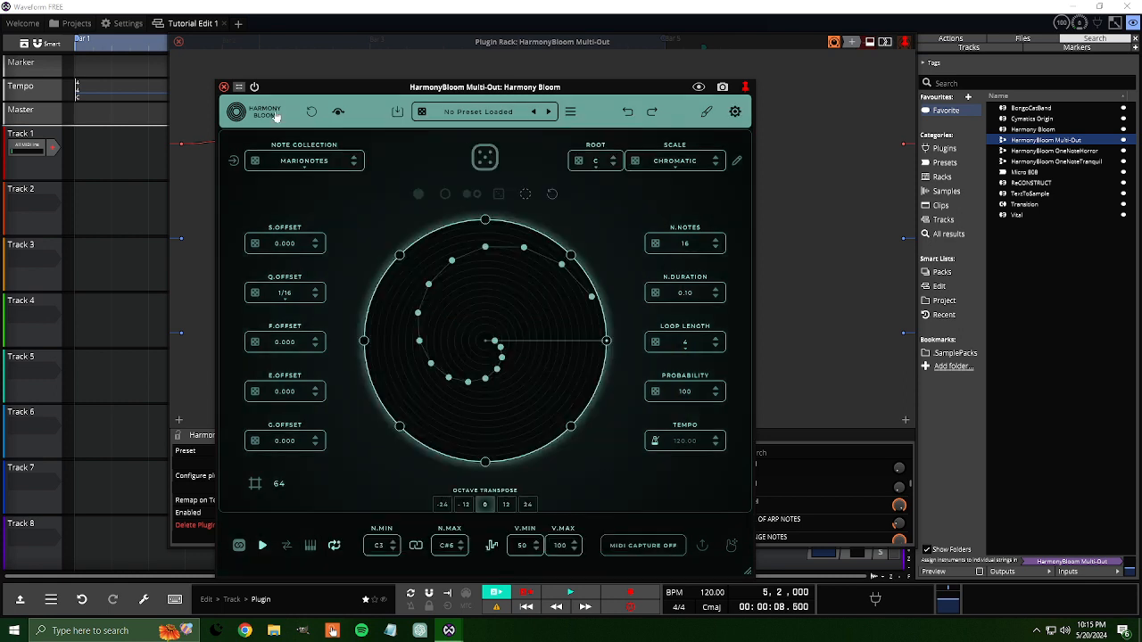
click(224, 87)
Step: Review the first patch bay's channel routing and point out the MIDI outputs of the first two patch bays
double_click(440, 153)
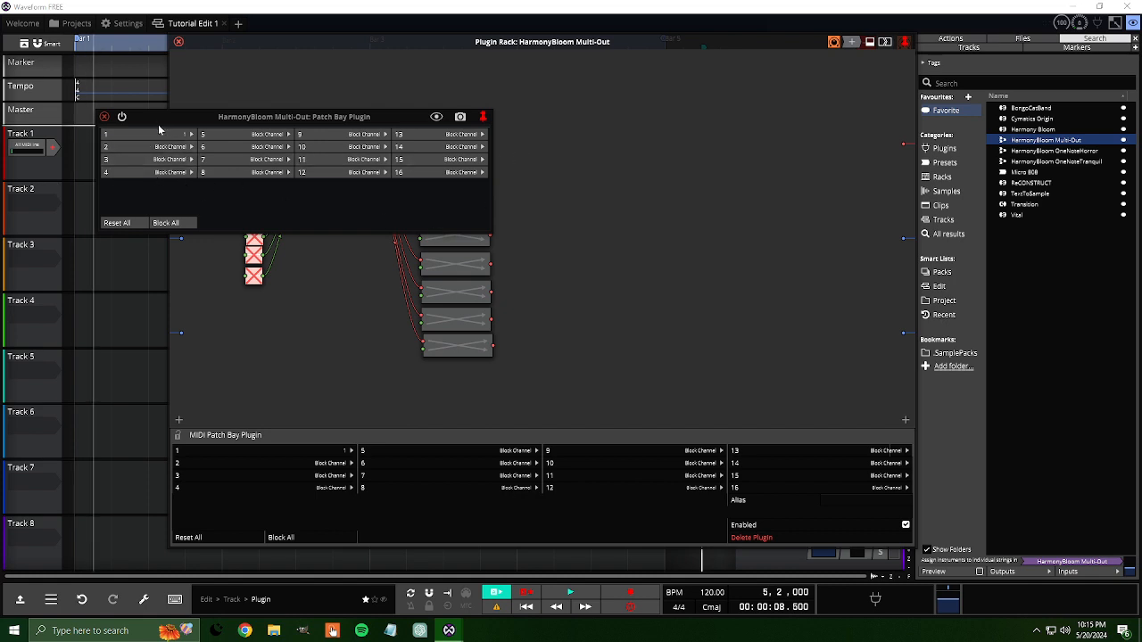
click(105, 118)
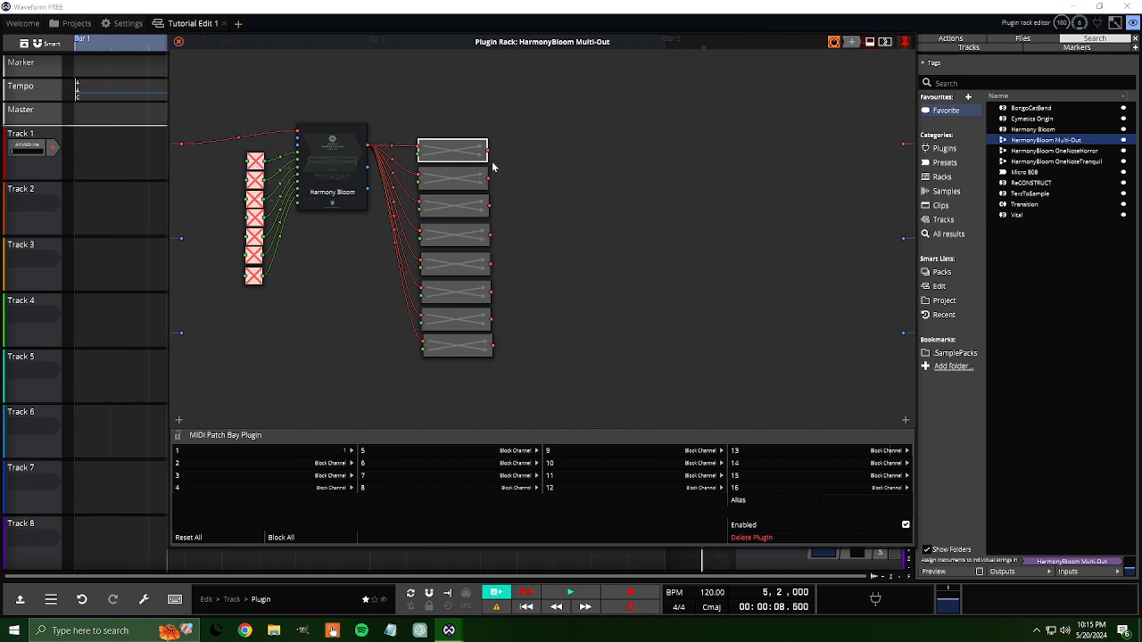
drag(489, 152, 626, 182)
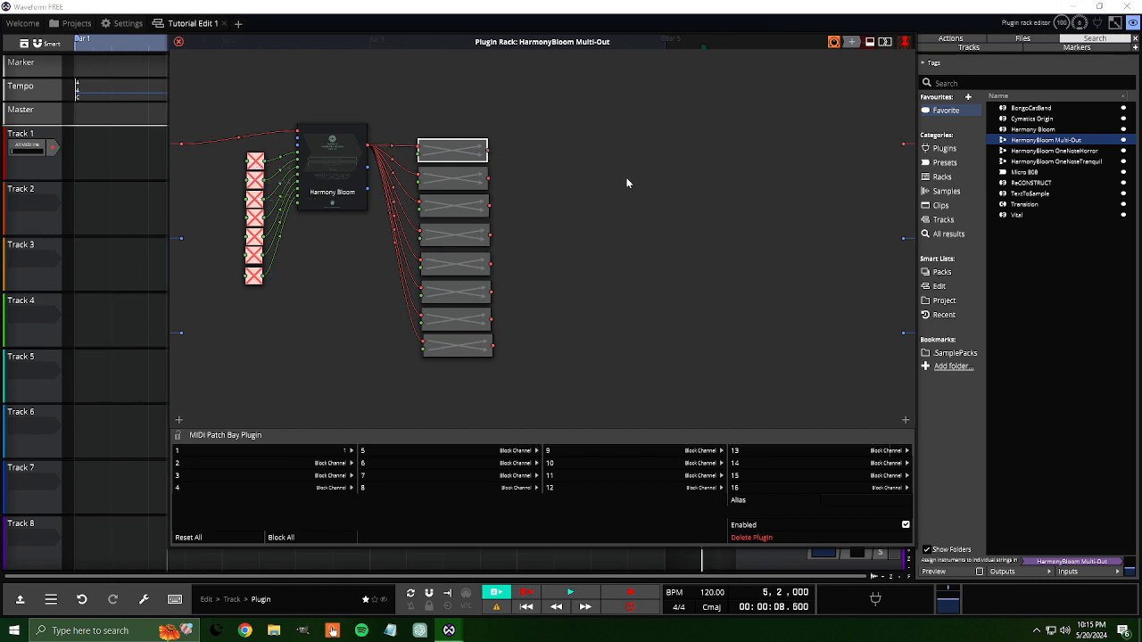
click(489, 179)
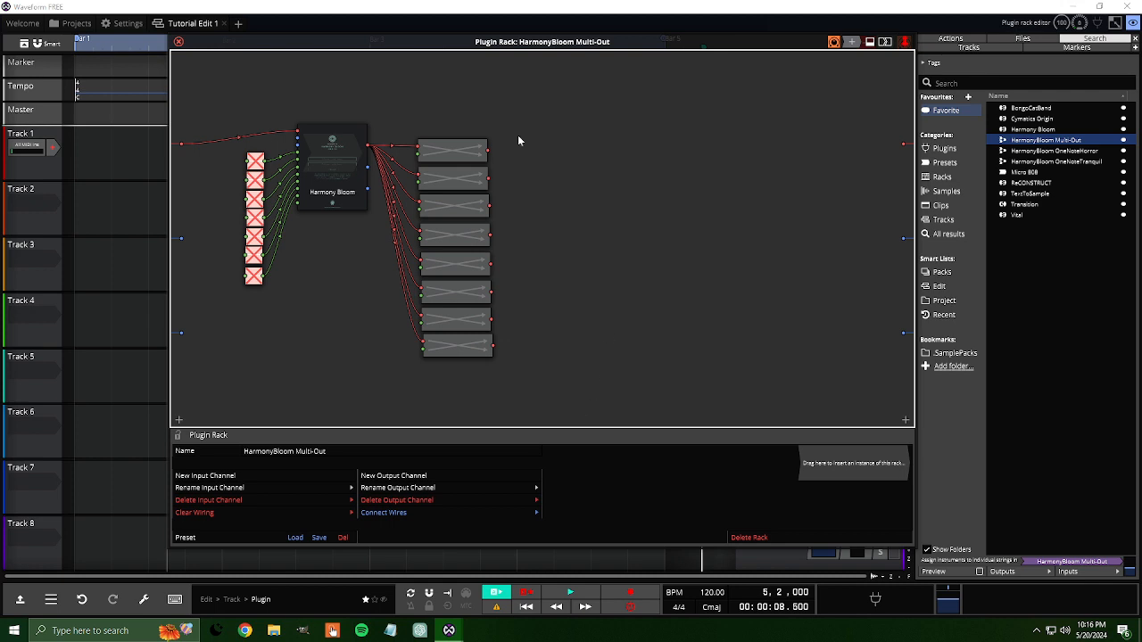
Step: Close the rack editor, delete the HarmonyBloom Multi-Out plugin from Track 1 and remove the unused rack
click(178, 42)
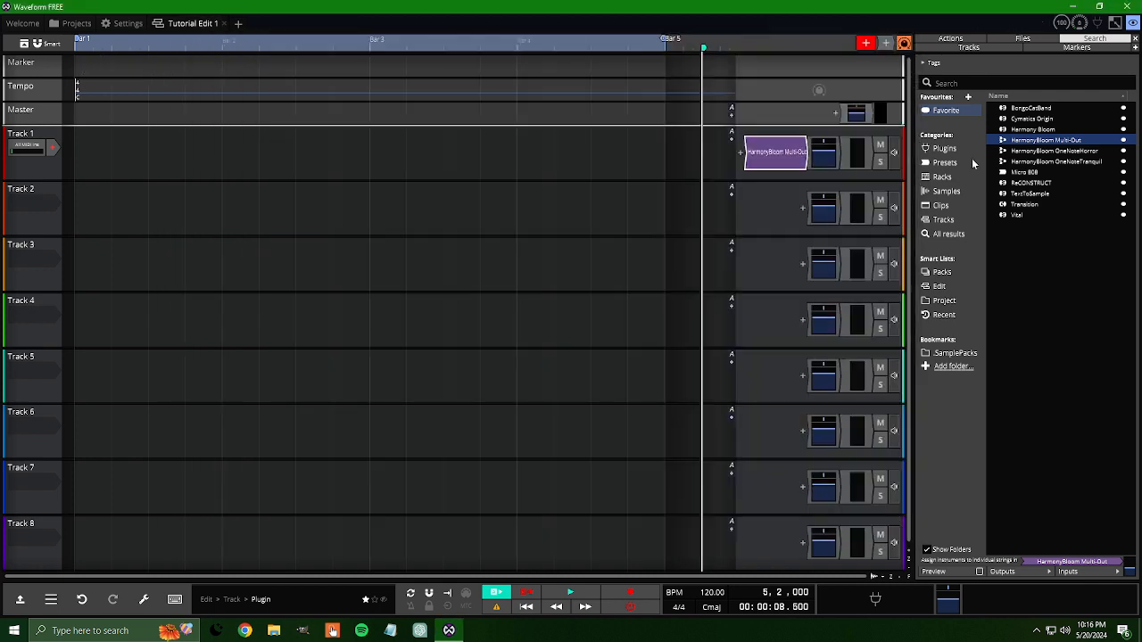
right_click(794, 151)
click(793, 217)
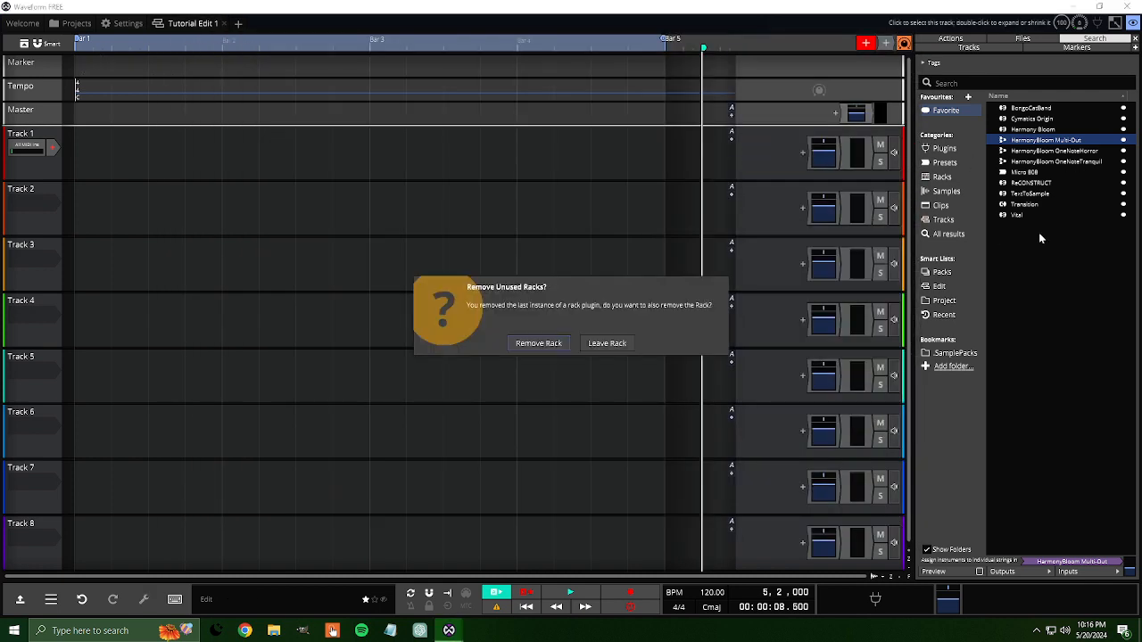
click(538, 343)
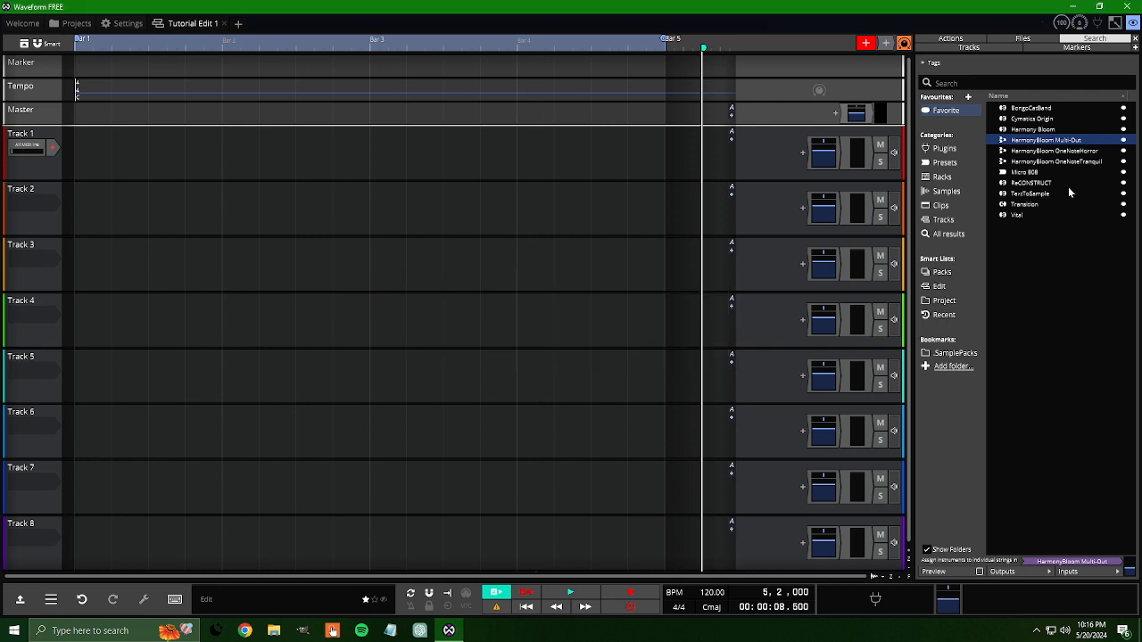
Step: Add the HarmonyBloom OneNoteTranquil rack preset to Track 1 and open it in the rack editor
drag(1069, 161, 786, 160)
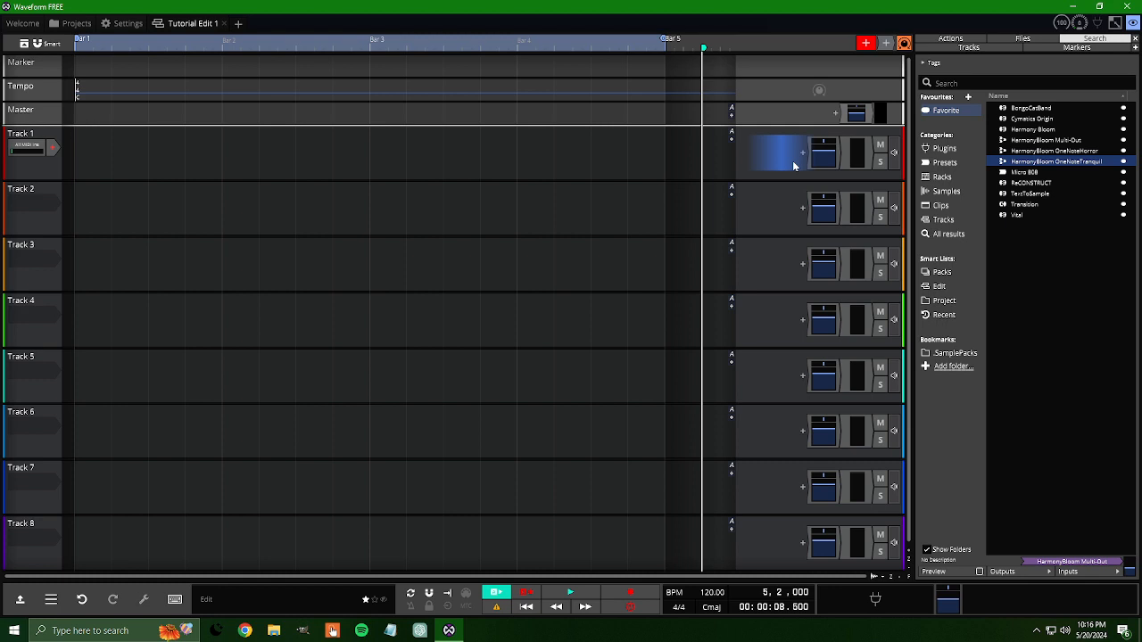
drag(792, 160, 793, 160)
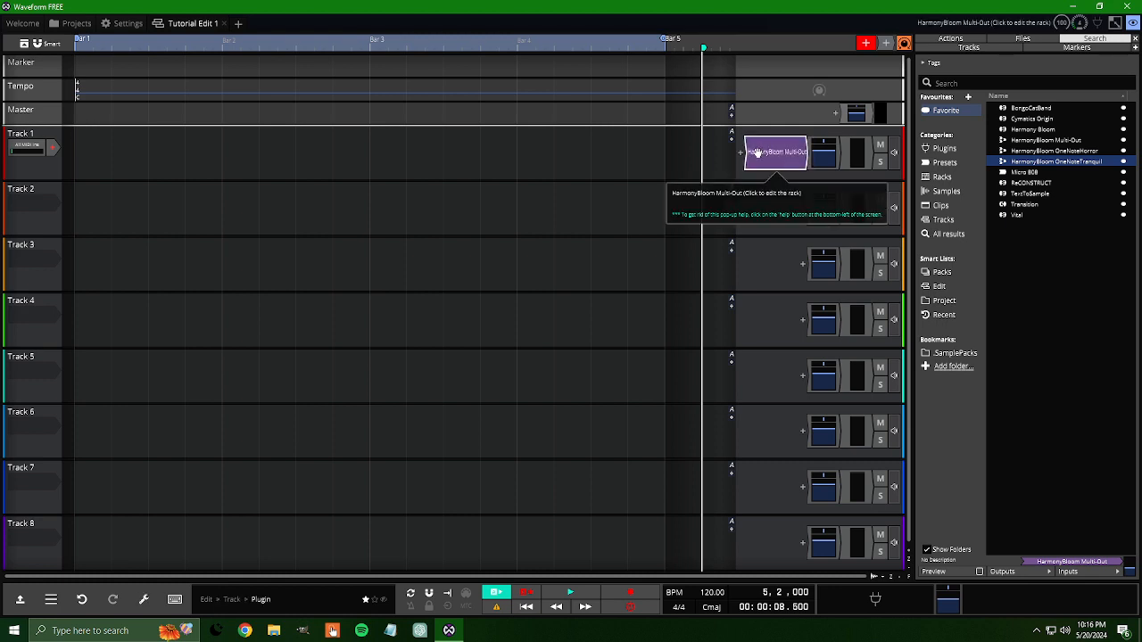
click(779, 156)
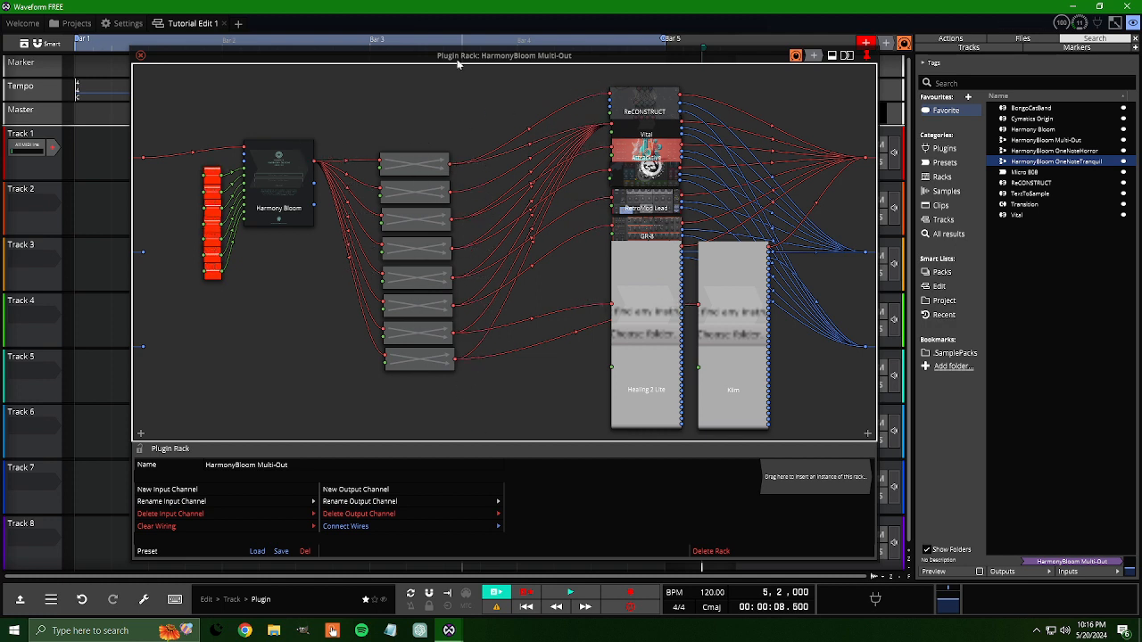
Step: Inspect the second patch bay's channel routing and the output options available for one of its channels
double_click(405, 193)
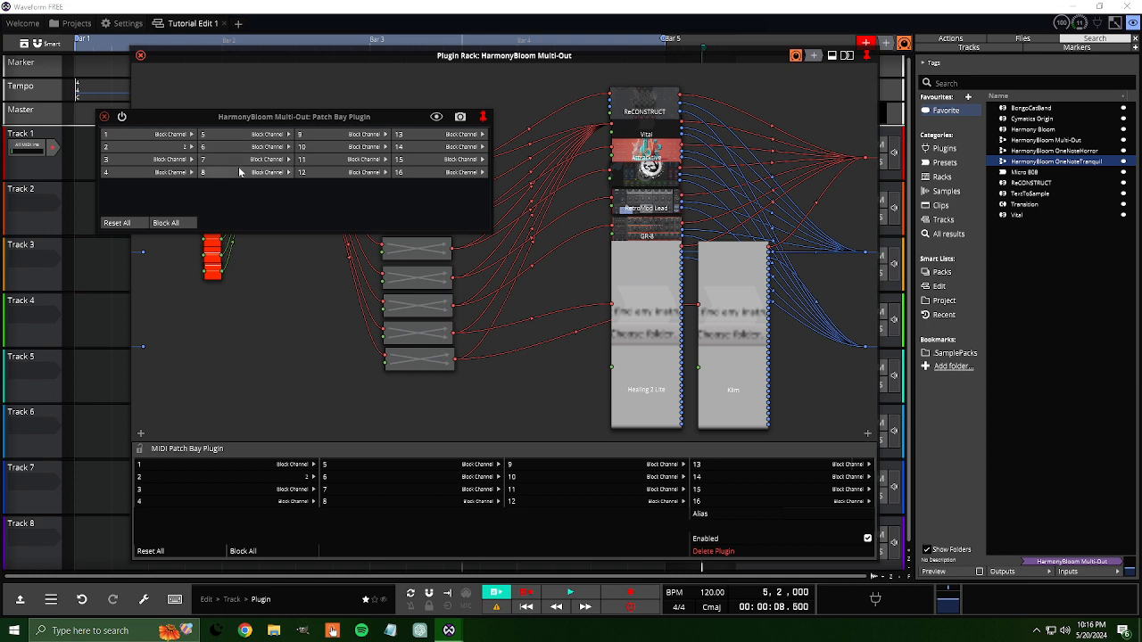
click(105, 117)
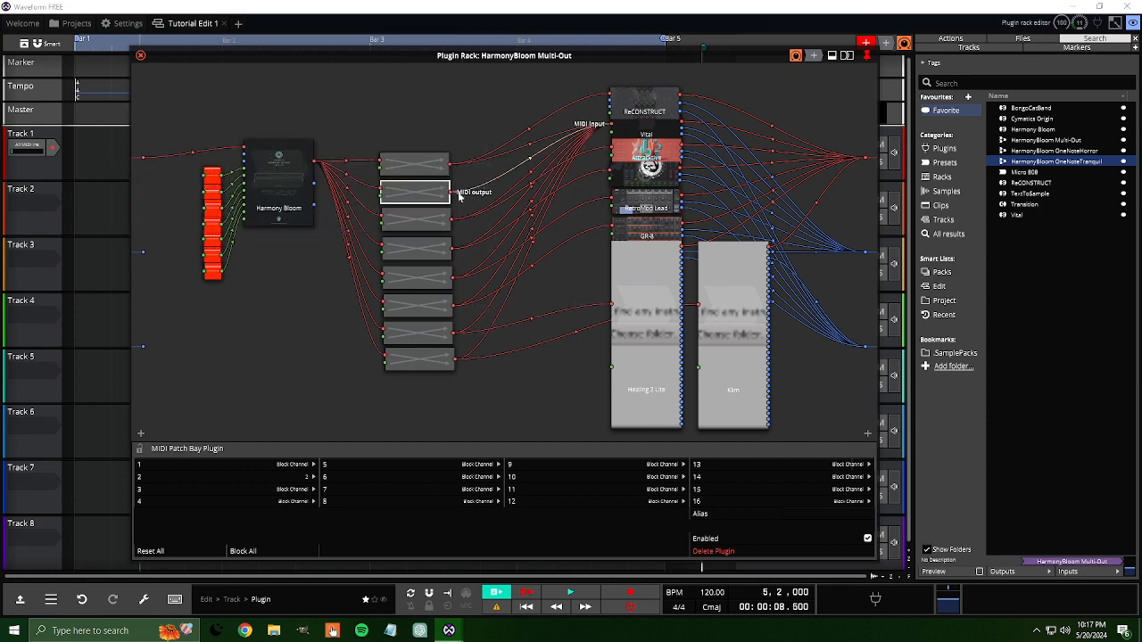
right_click(391, 193)
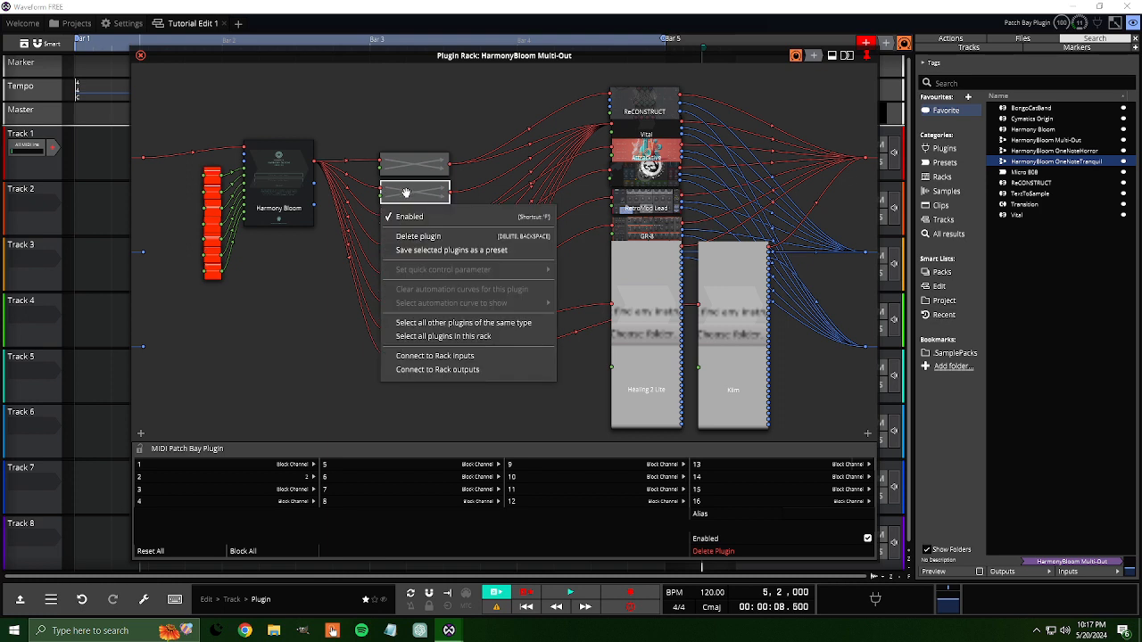
click(406, 193)
double_click(406, 193)
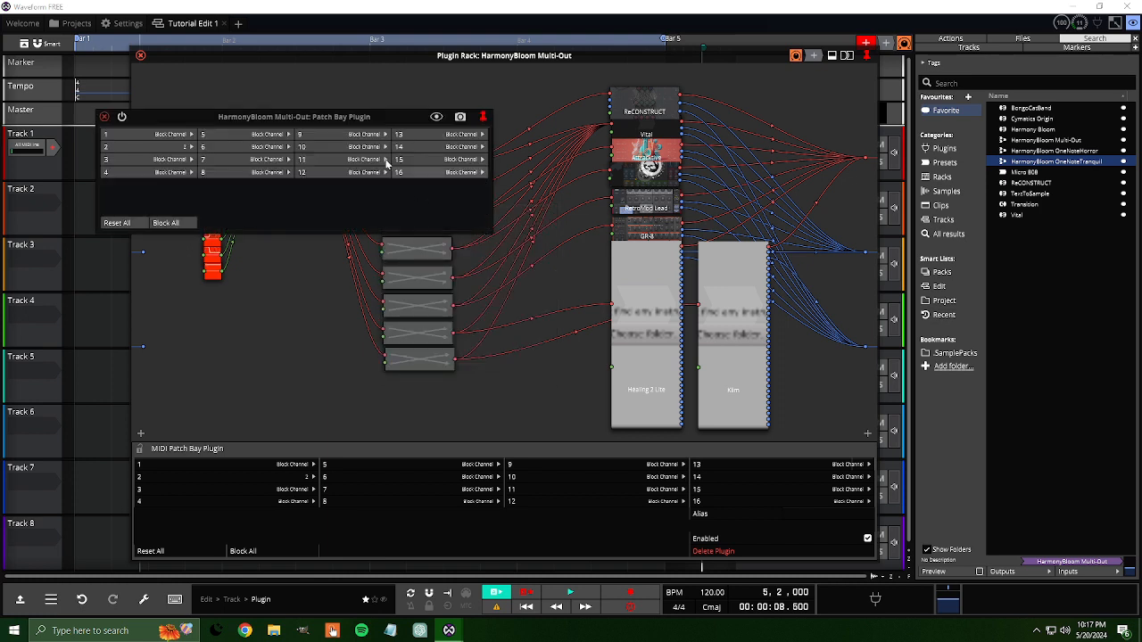
click(164, 175)
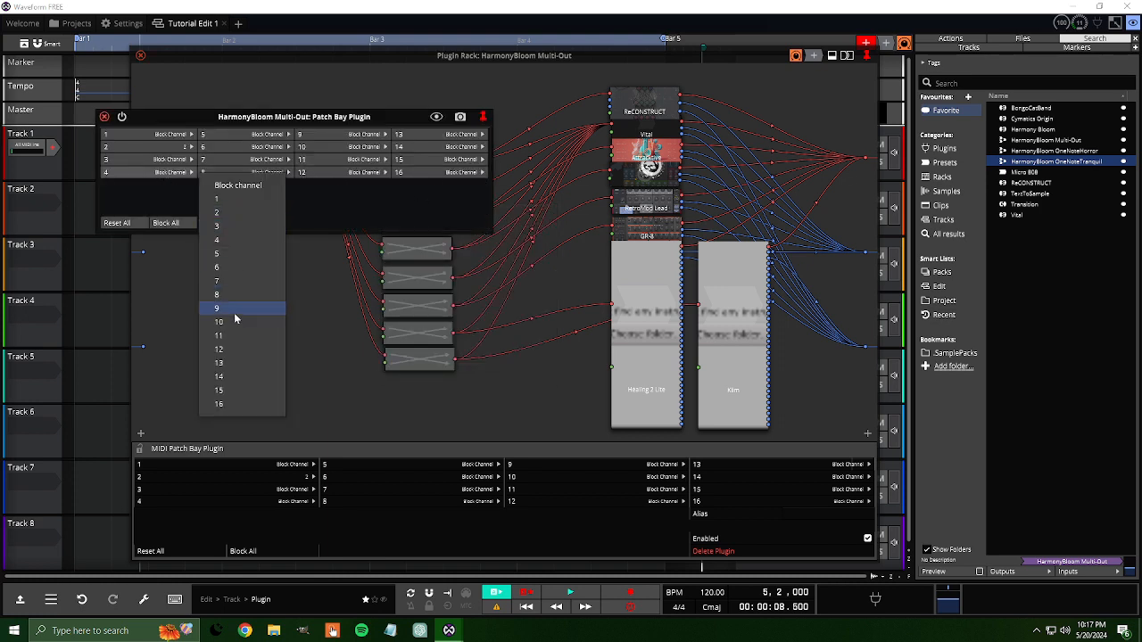
click(104, 117)
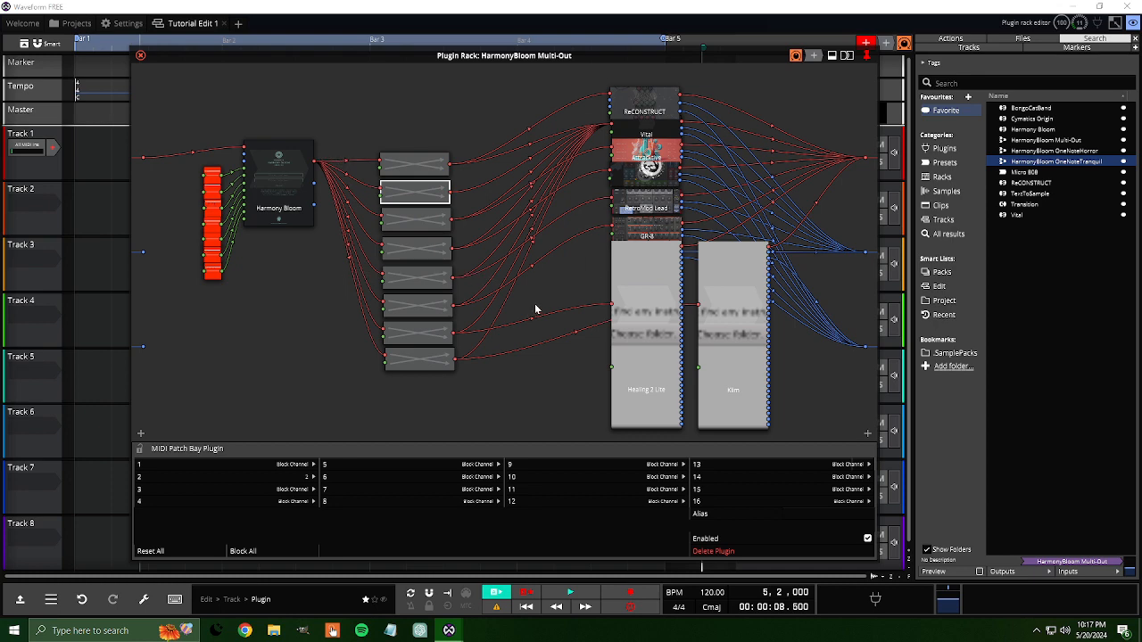
Step: Open Harmony Bloom from the rack, hide its on-screen keyboard and start the OneNoteTrack sequence
click(281, 190)
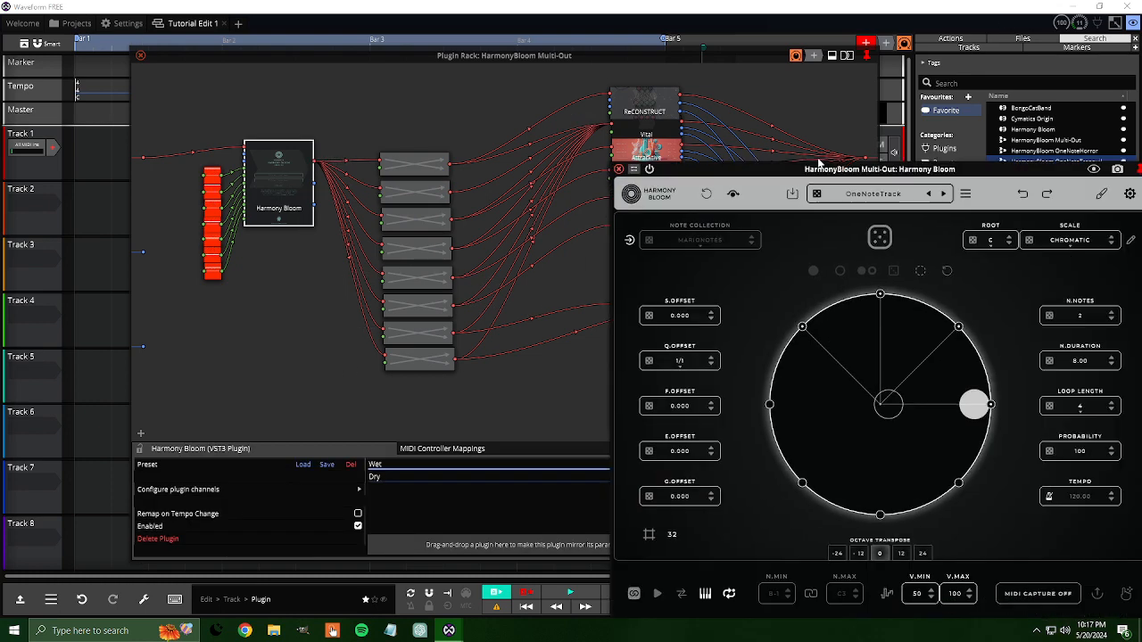
drag(872, 173, 520, 64)
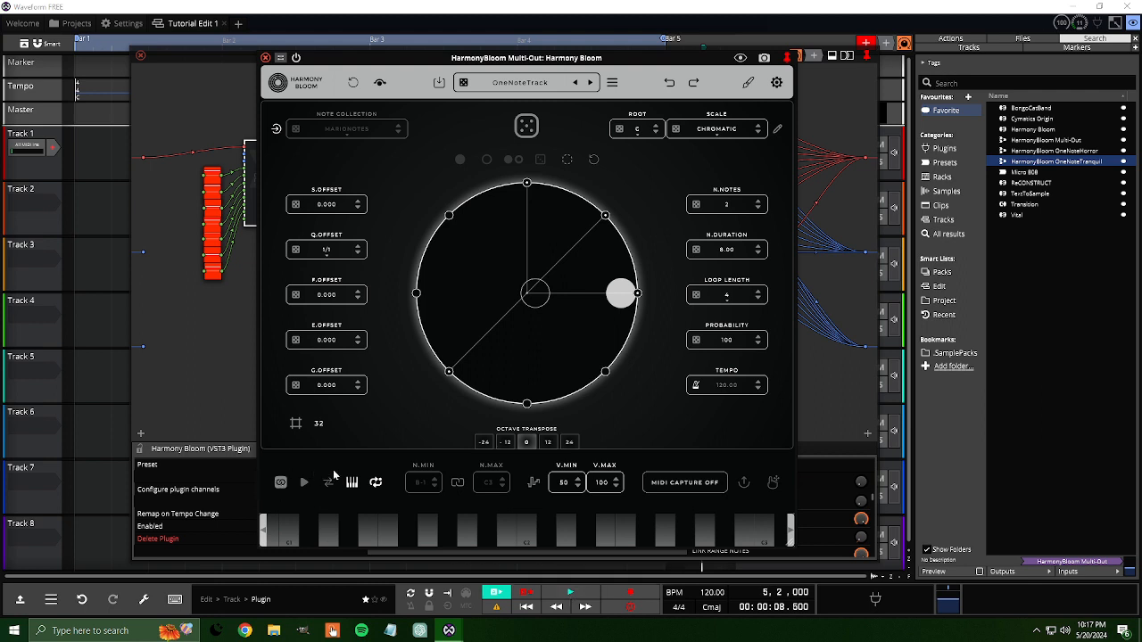
click(351, 483)
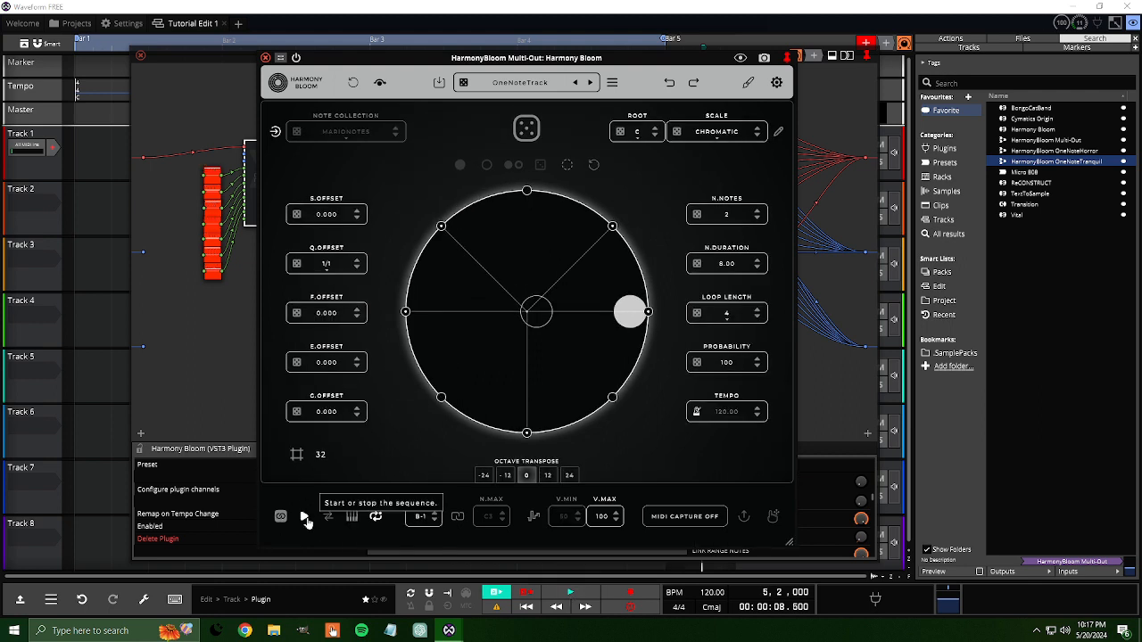
click(305, 519)
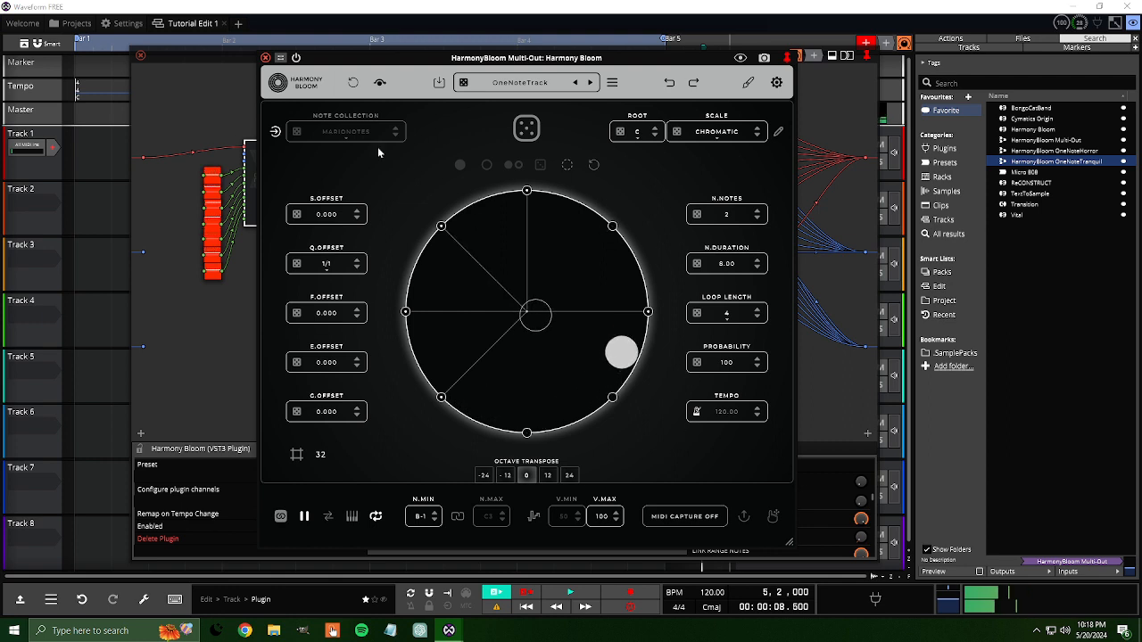
Step: Close the Harmony Bloom and rack windows, delete the OneNoteTranquil rack plugin from Track 1 and remove its unused rack
click(265, 57)
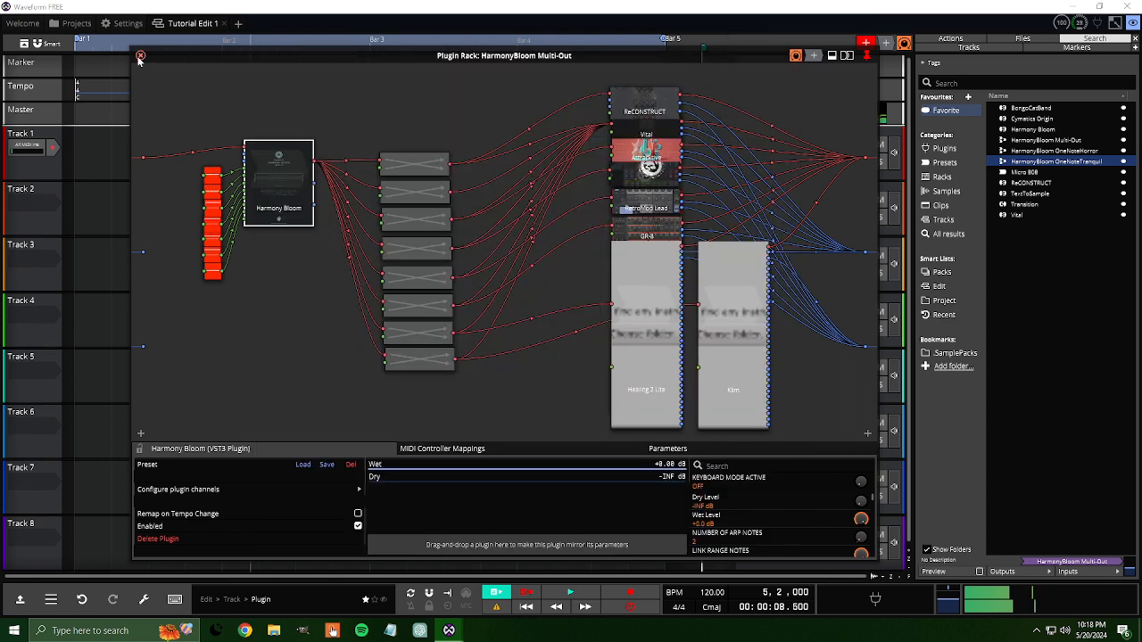
click(141, 56)
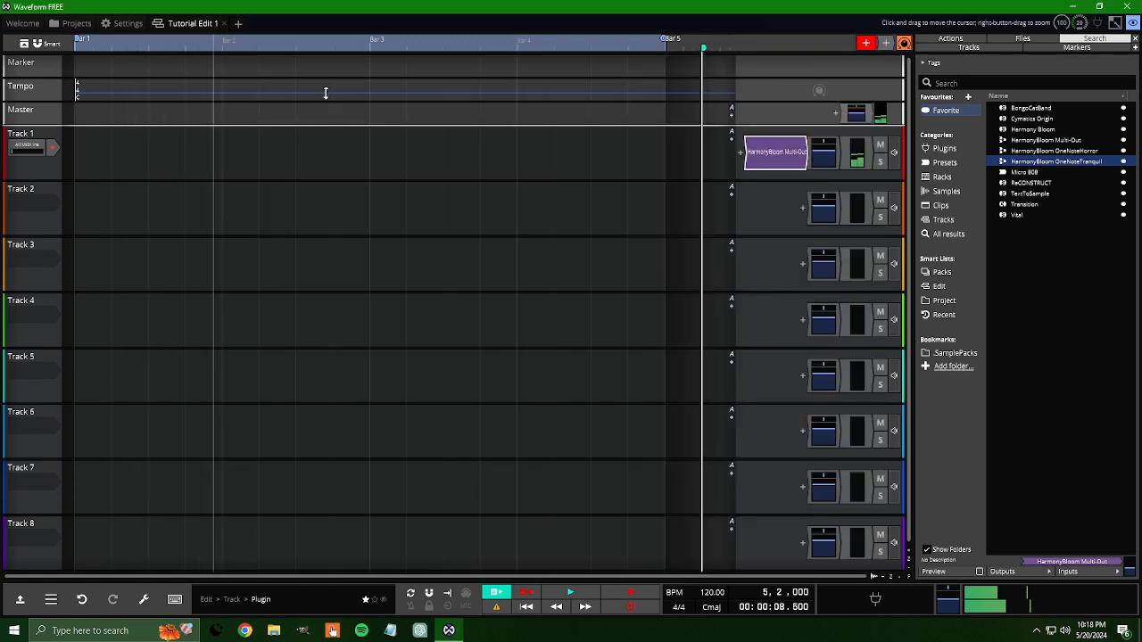
right_click(777, 151)
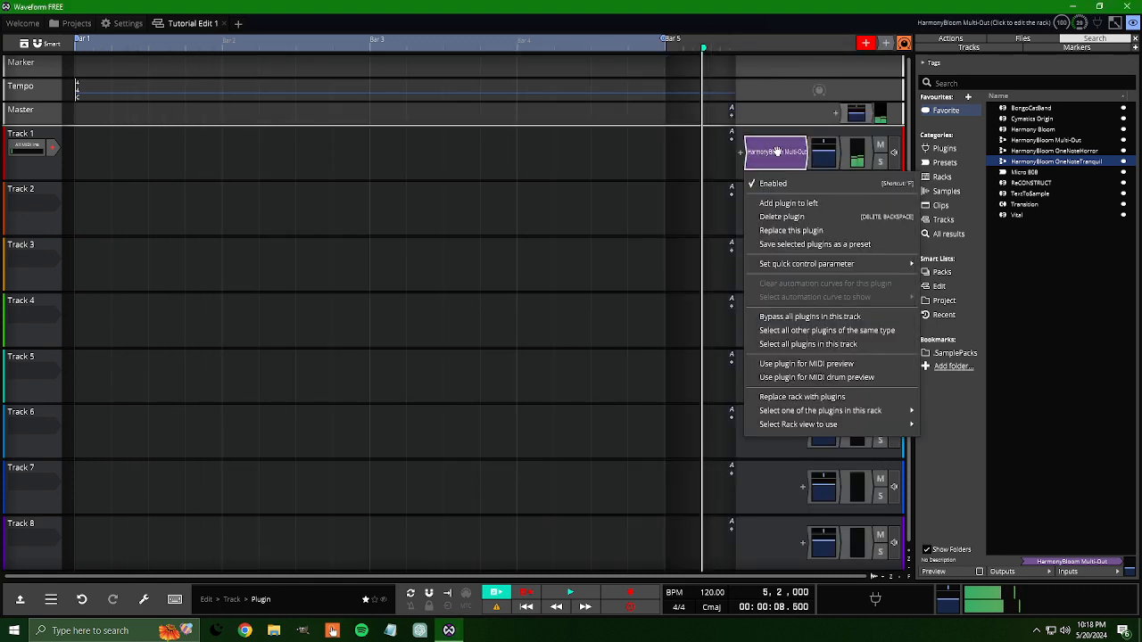
click(791, 217)
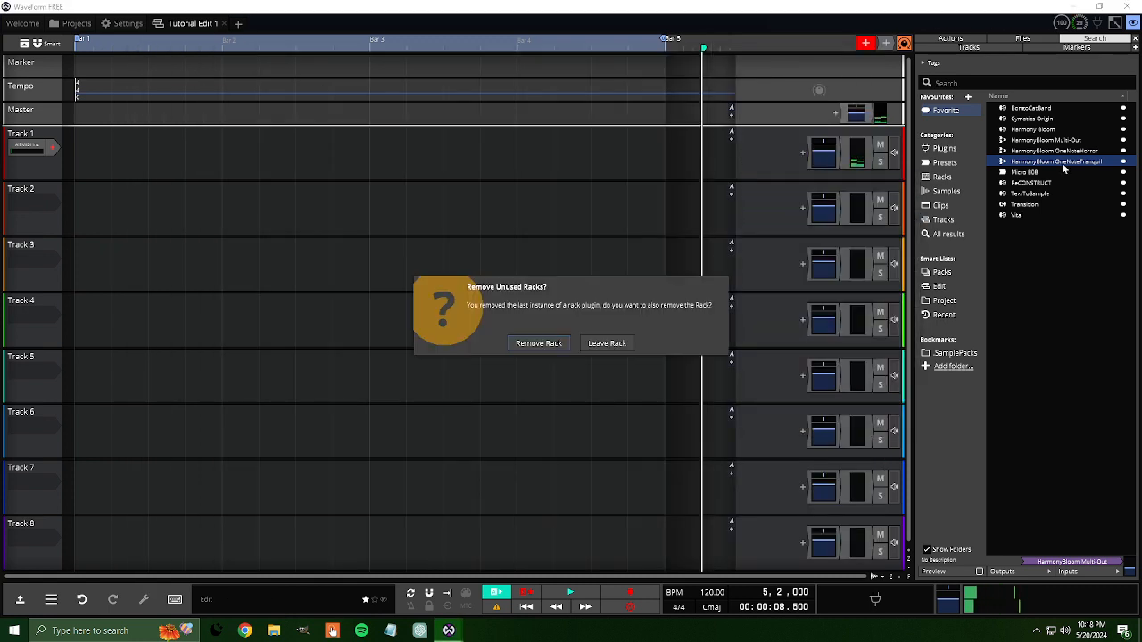
click(539, 344)
Step: Add the HarmonyBloom OneNoteHorror rack preset to Track 1, open it and inspect its first patch bay
drag(1039, 154, 799, 157)
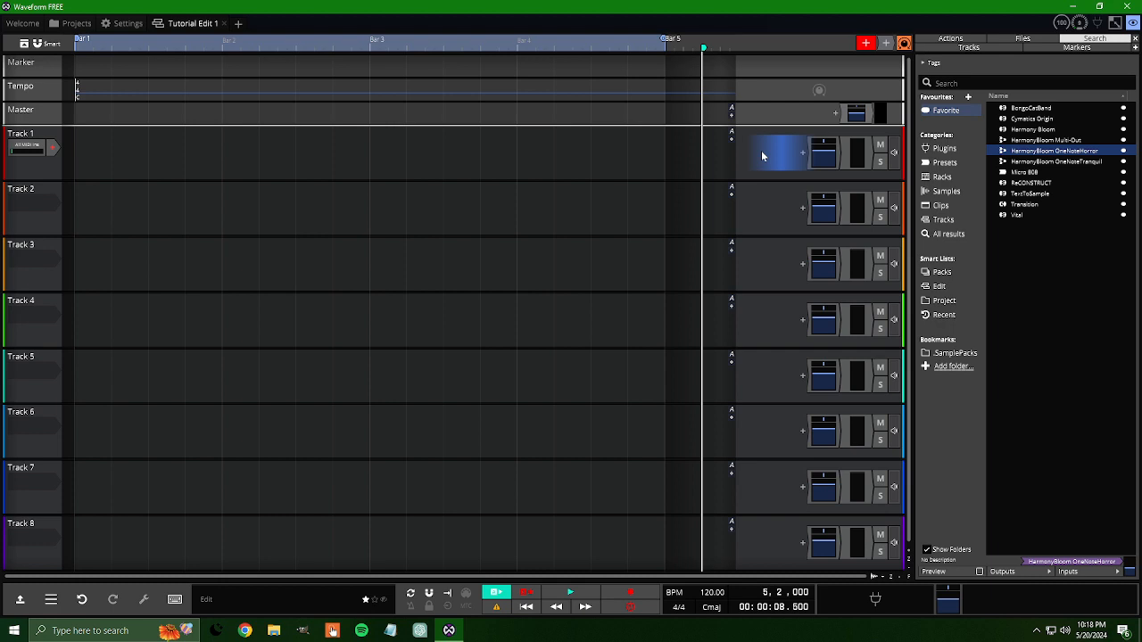
drag(762, 152, 763, 147)
double_click(773, 158)
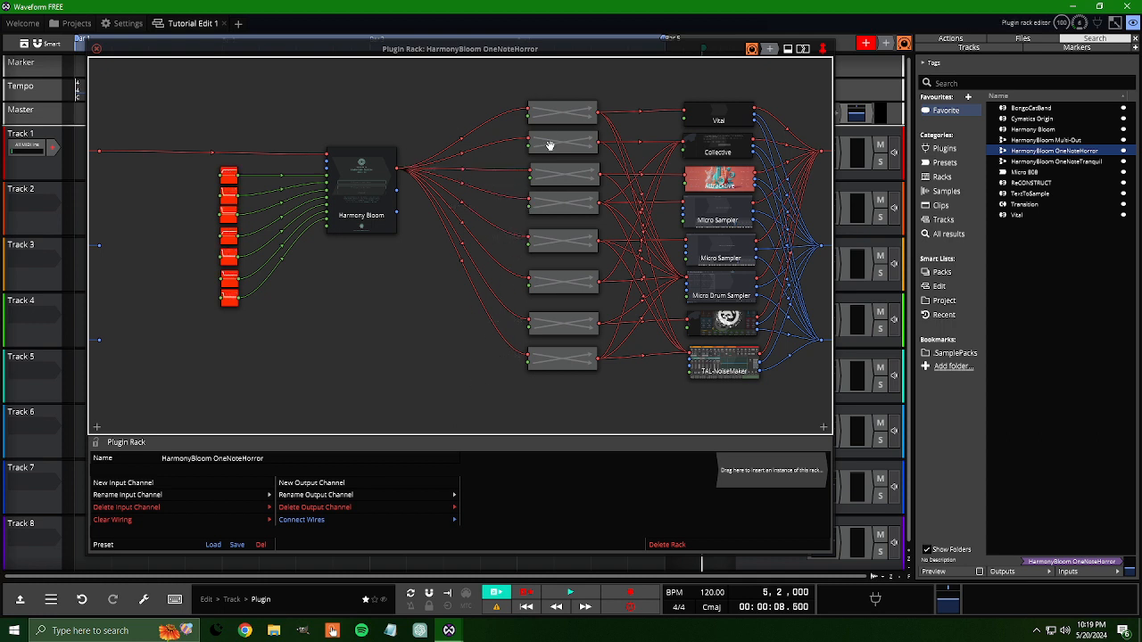
double_click(552, 115)
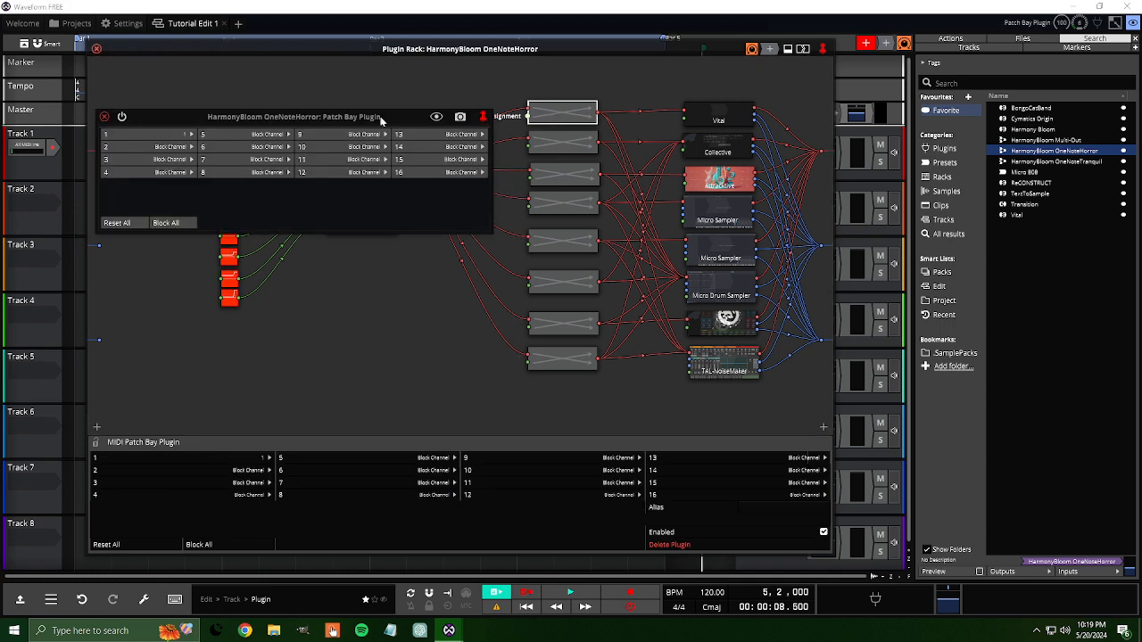
Step: Open Harmony Bloom from the OneNoteHorror rack with its on-screen keyboard hidden, and play the OneNoteTrack sequence before stopping it
click(104, 116)
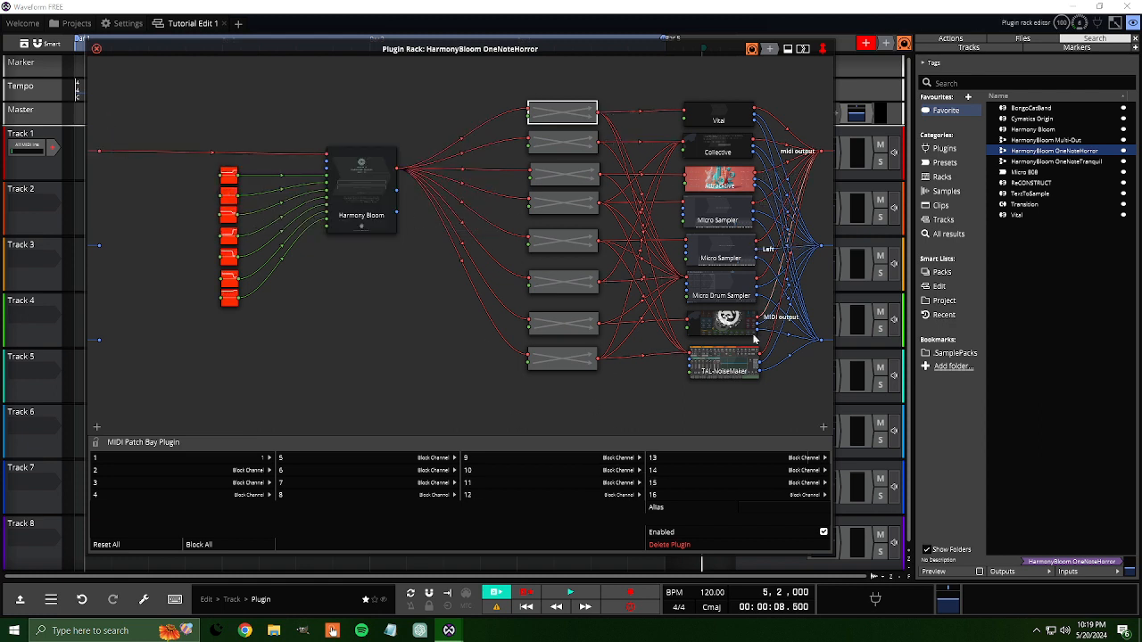
double_click(369, 182)
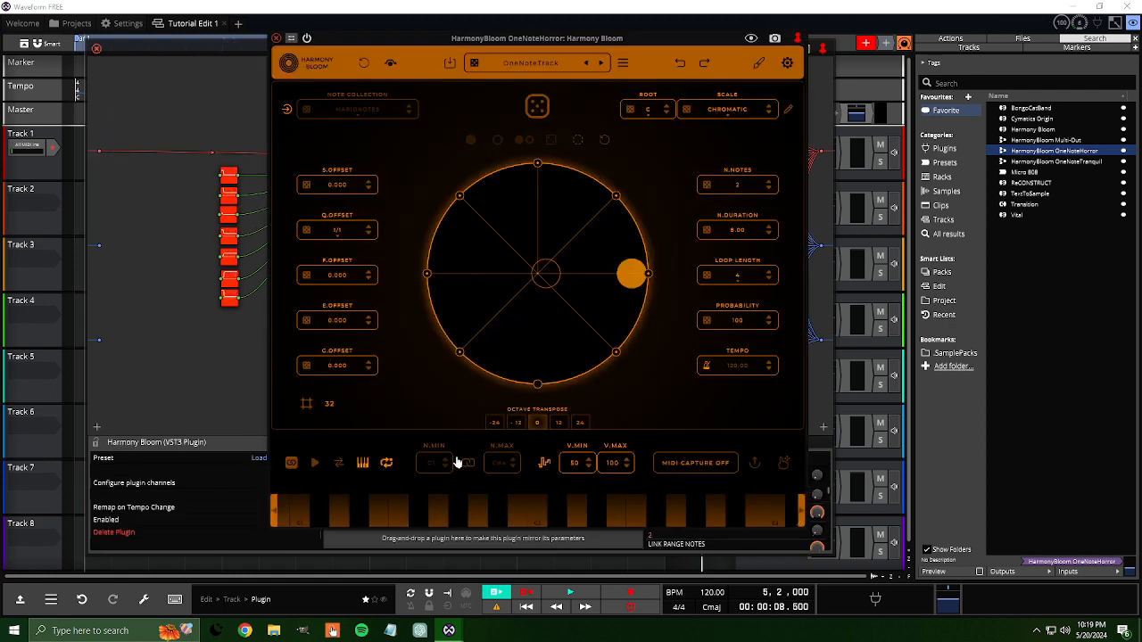
click(361, 463)
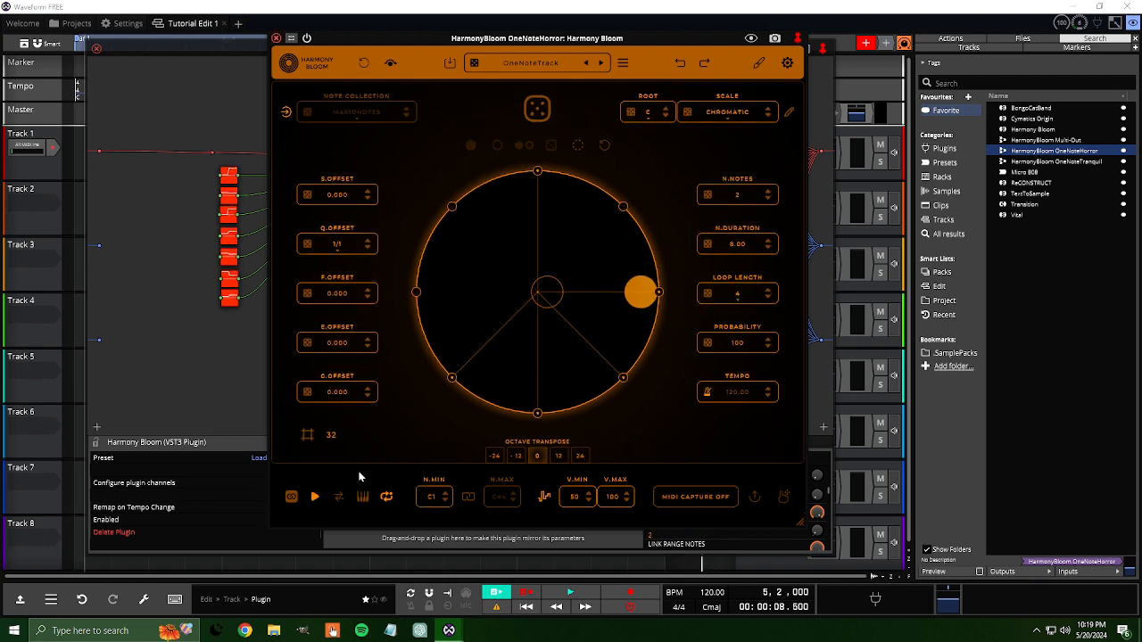
click(315, 497)
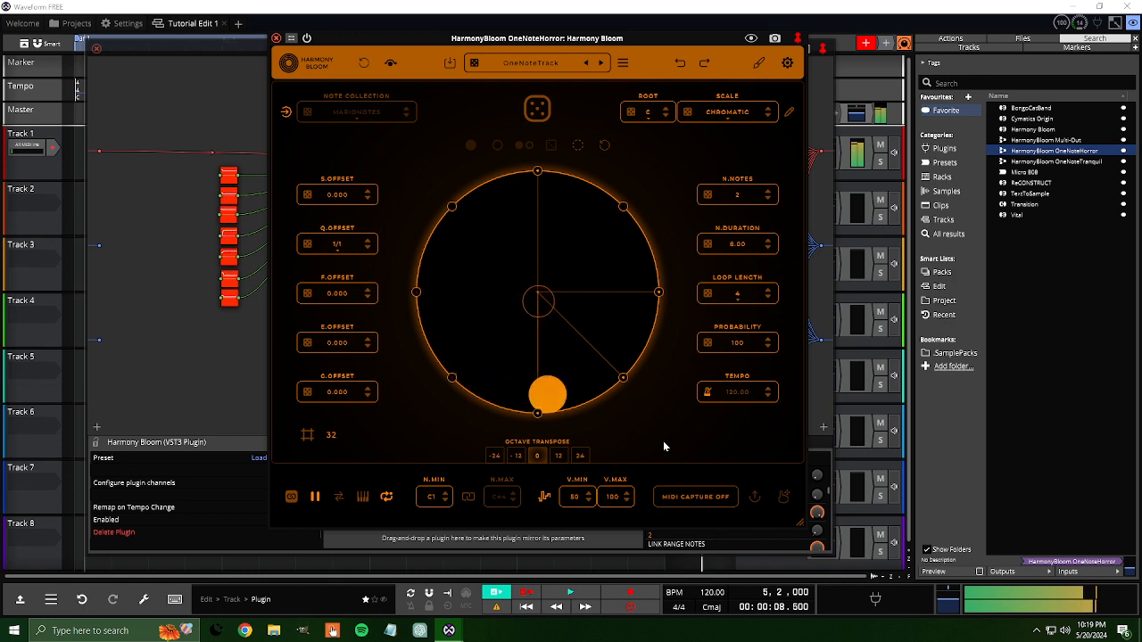
click(315, 498)
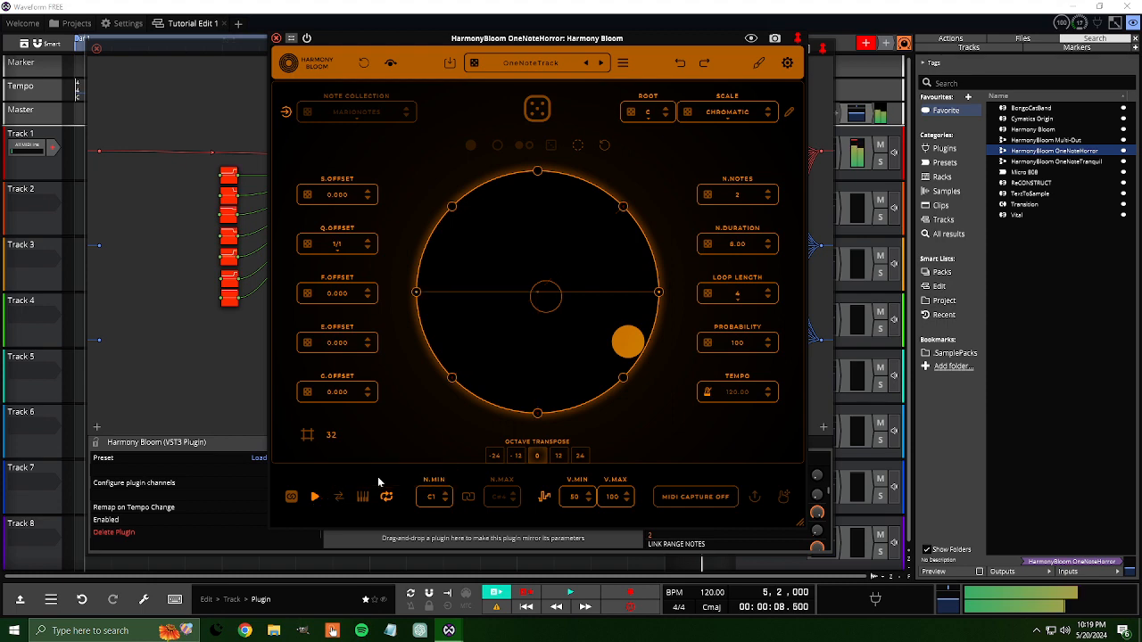
Step: Close the Harmony Bloom and rack windows and exit Waveform, discarding the changes to Tutorial Edit 1
click(277, 40)
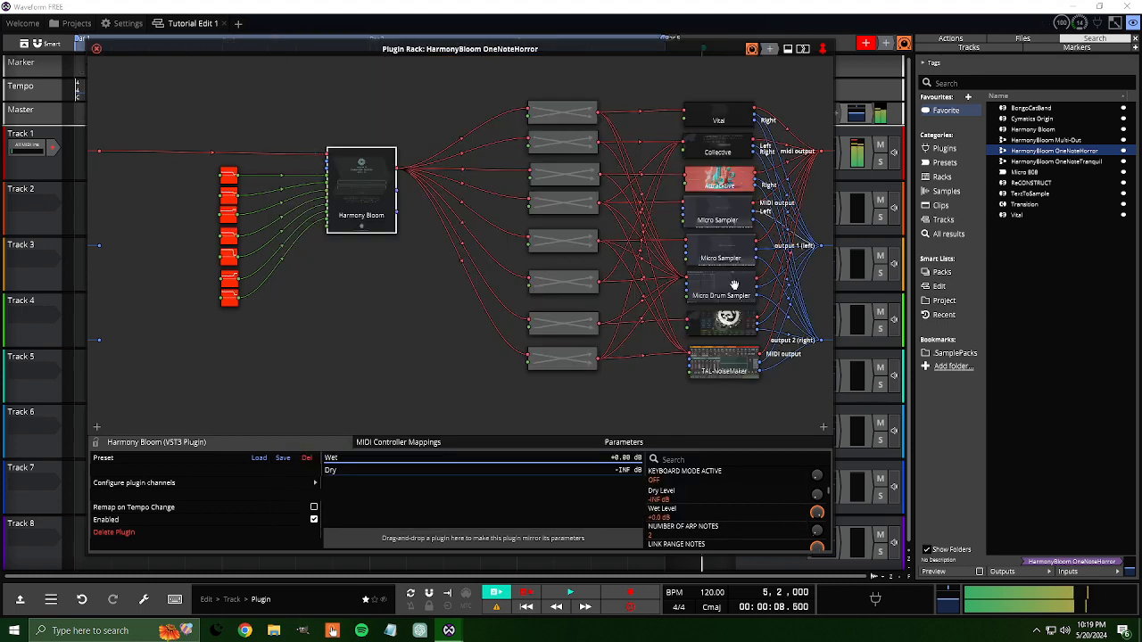
click(97, 48)
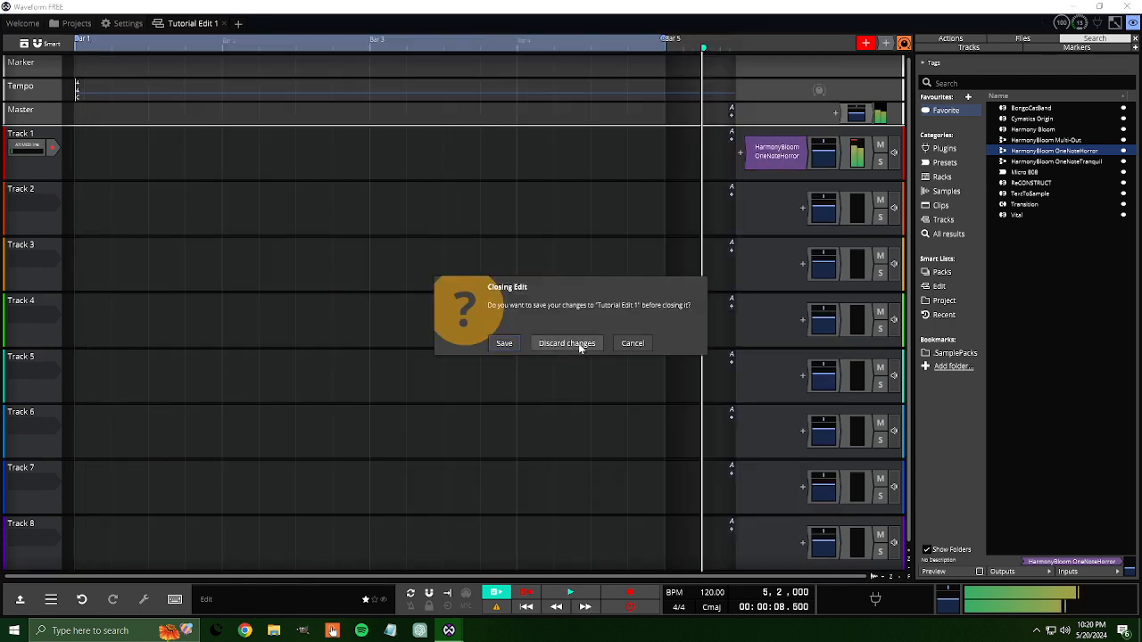
click(579, 345)
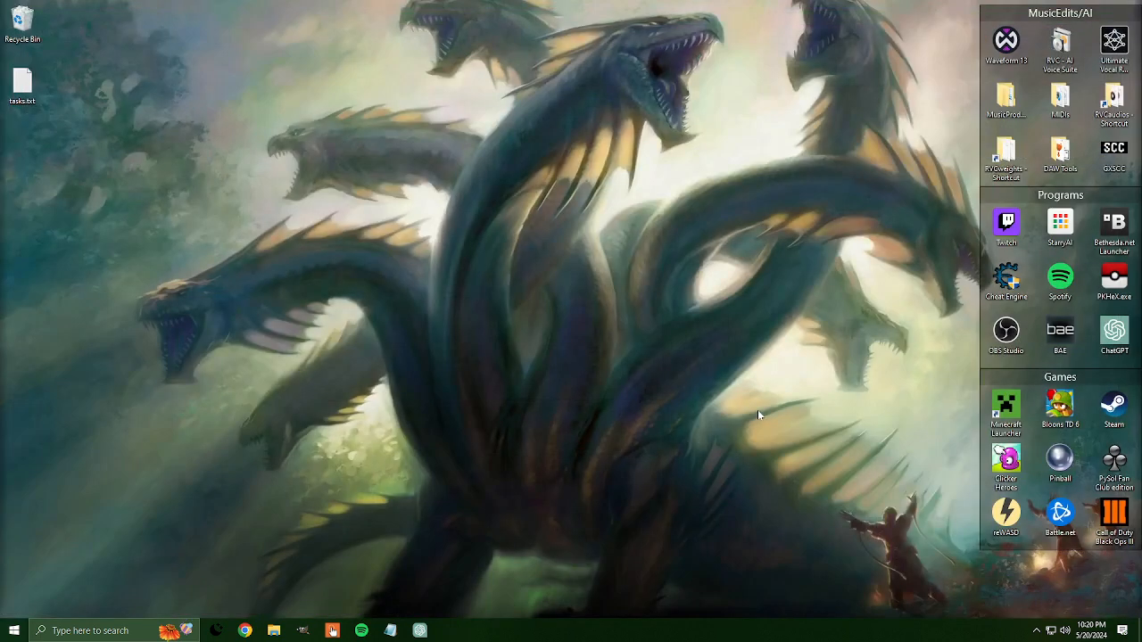